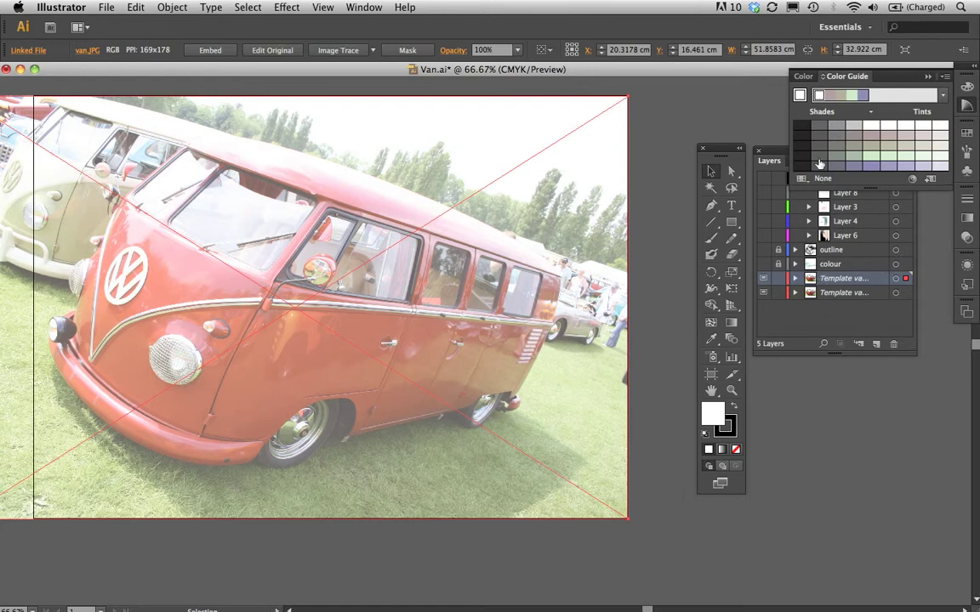
- Lock and hide the lowest template layer, with the Color Guide collapsed out of the way
click(928, 77)
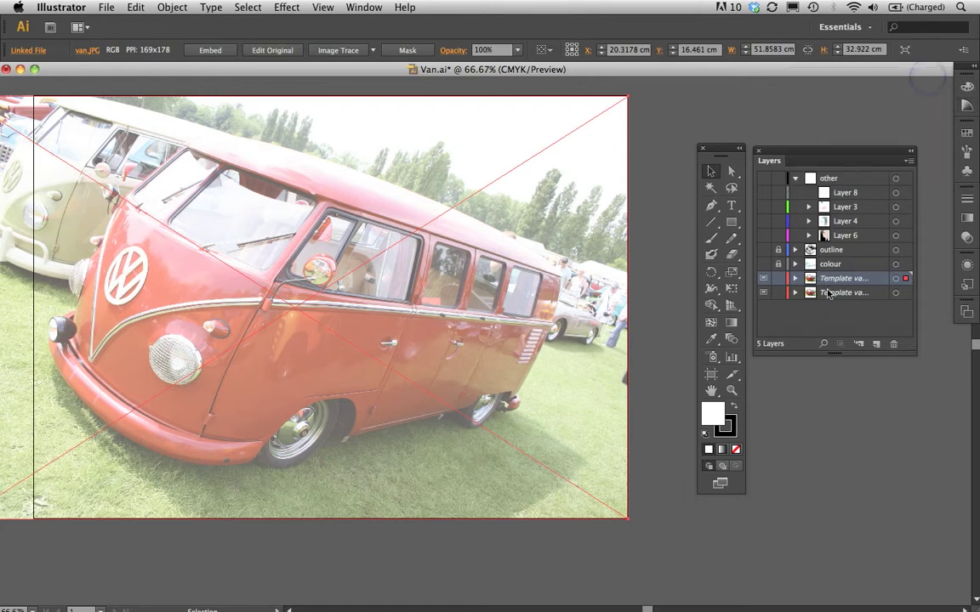
click(776, 294)
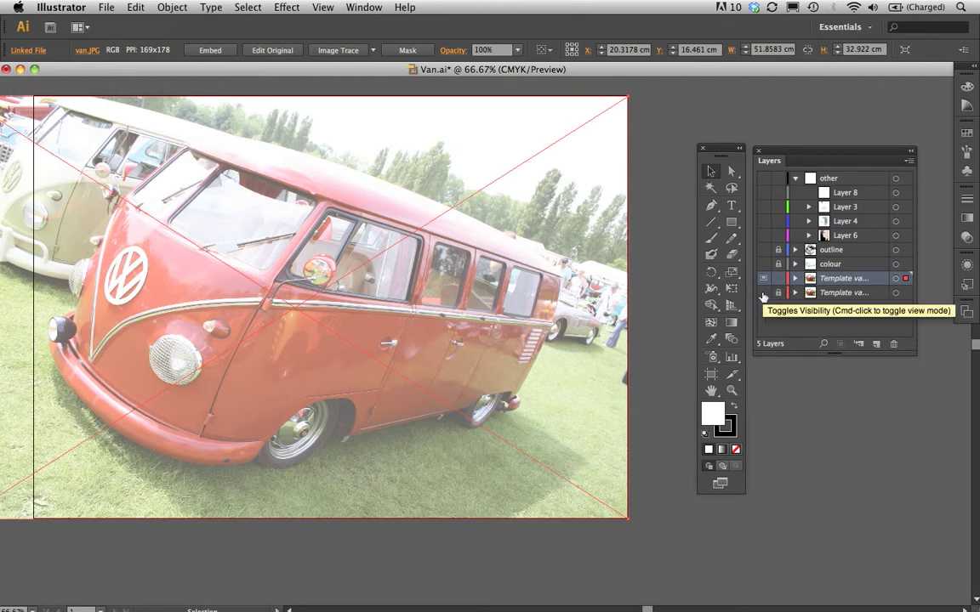
click(764, 292)
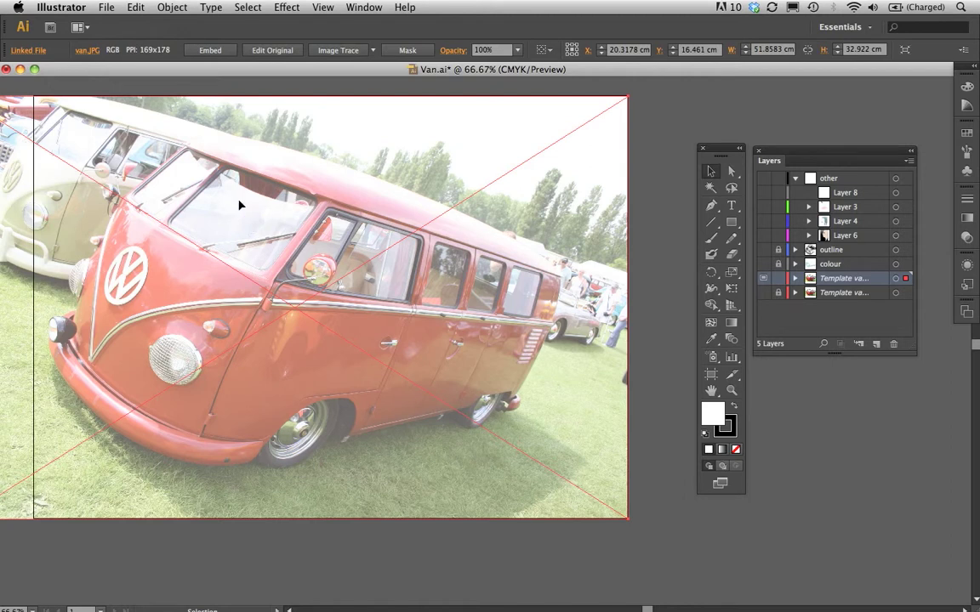
- Rasterize the linked van photo in CMYK at Screen (72 ppi) resolution with a white background
click(171, 8)
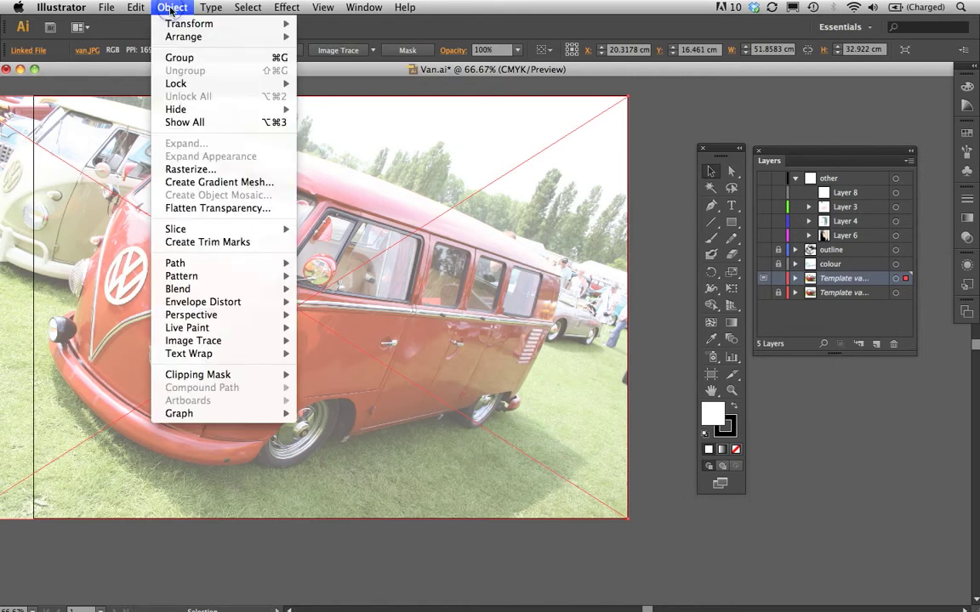
click(189, 173)
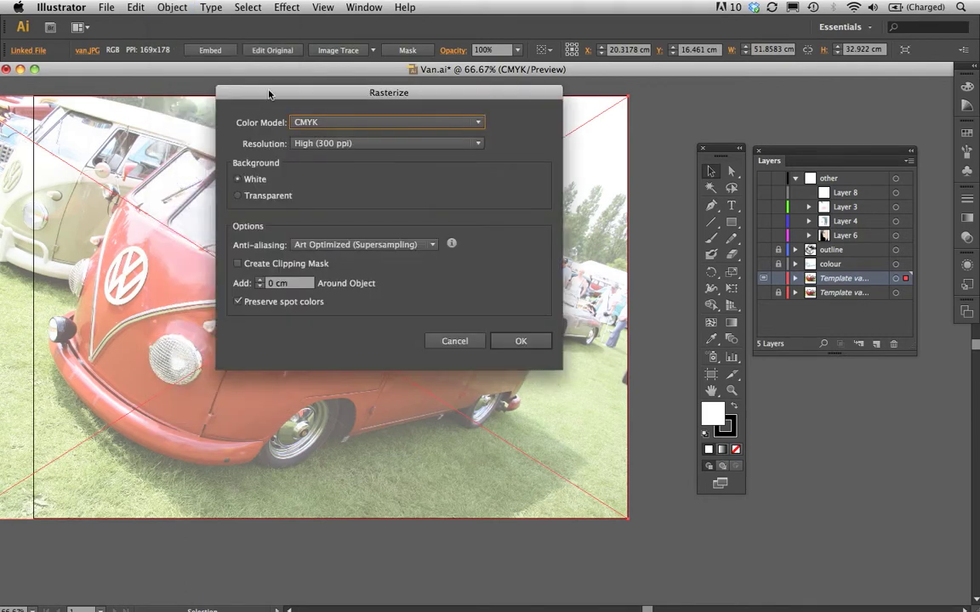
drag(269, 94, 246, 123)
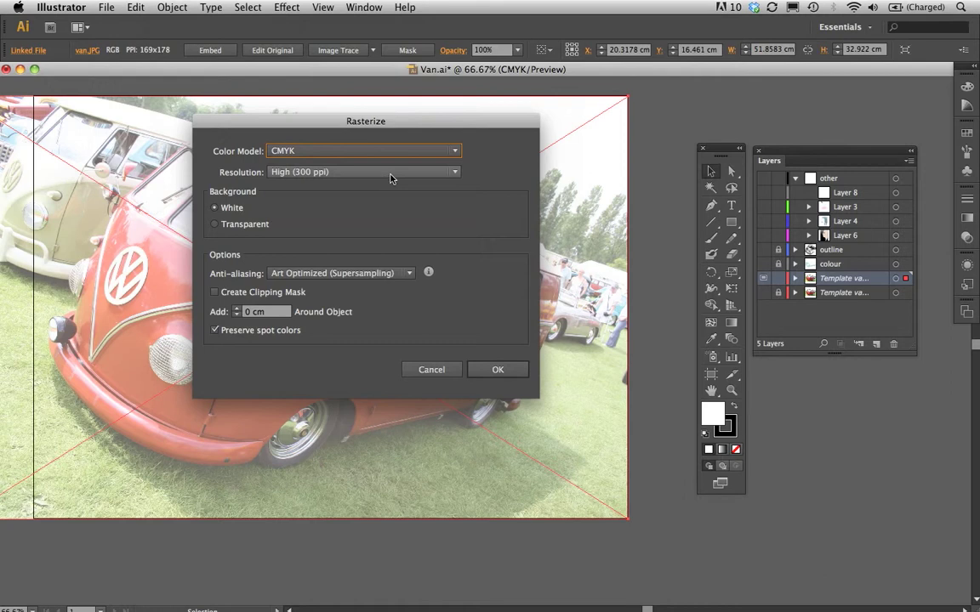
click(456, 174)
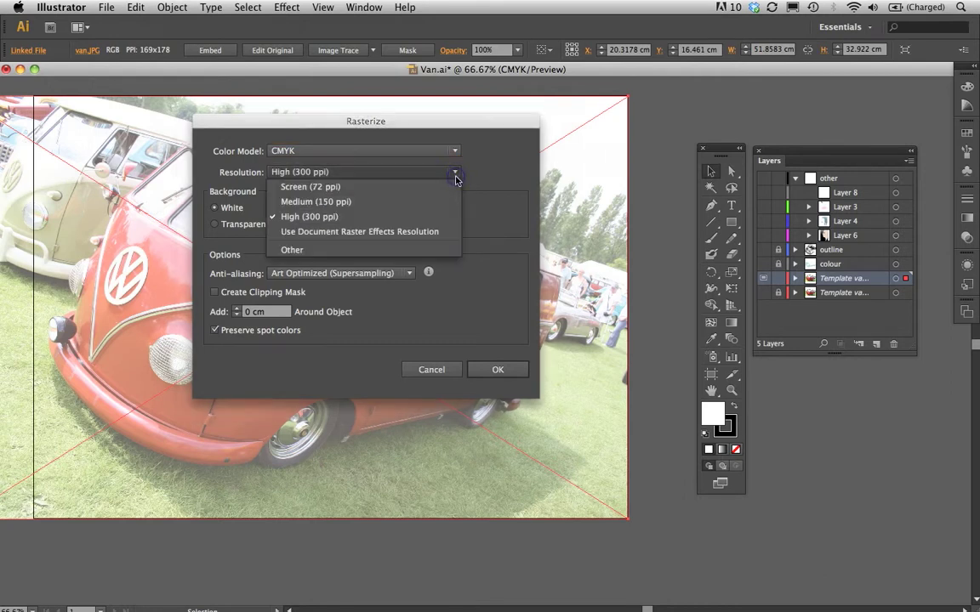
click(377, 191)
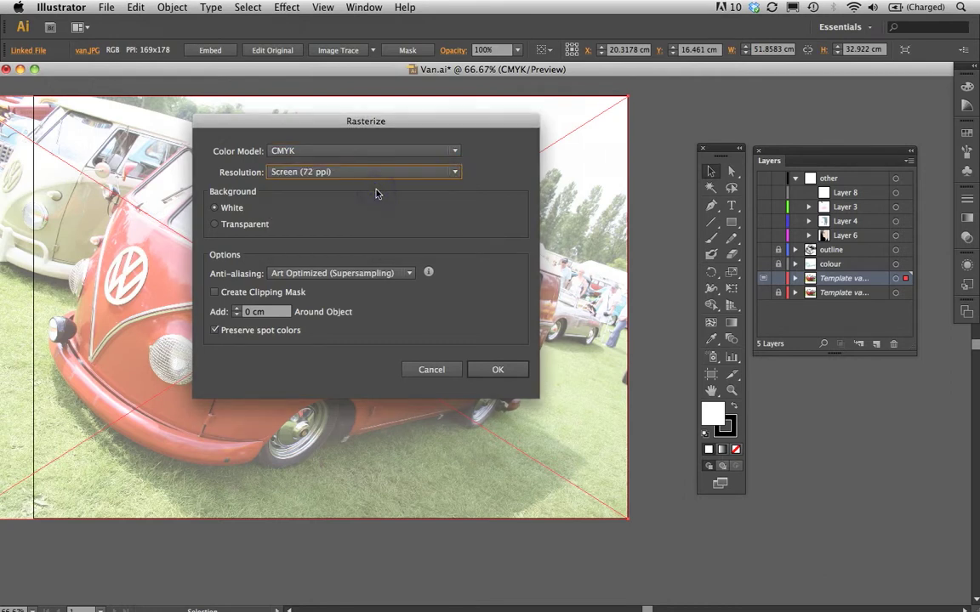
click(494, 371)
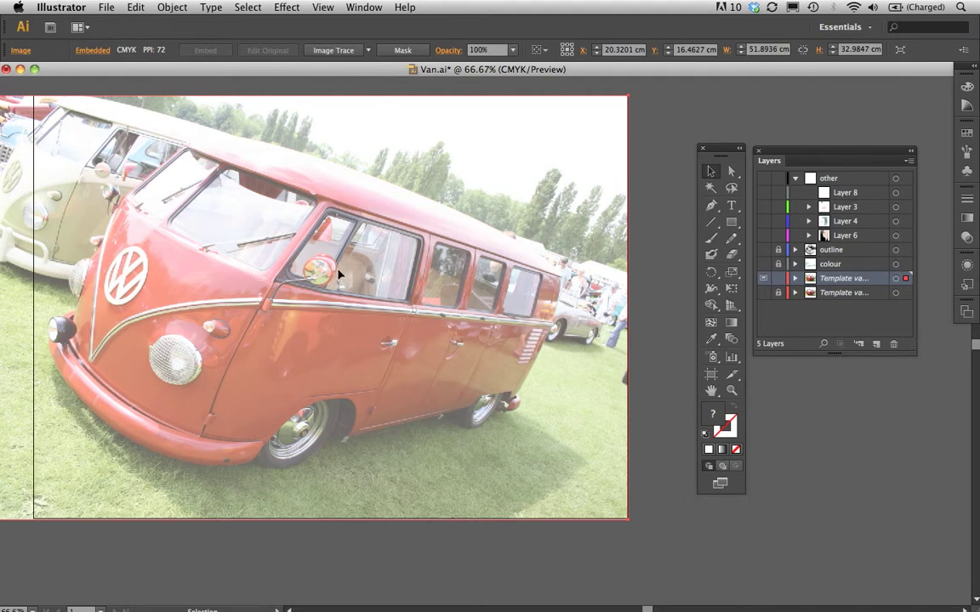
- Try an Image Trace of the van photo with the 6 Colors preset, and undo it
click(712, 174)
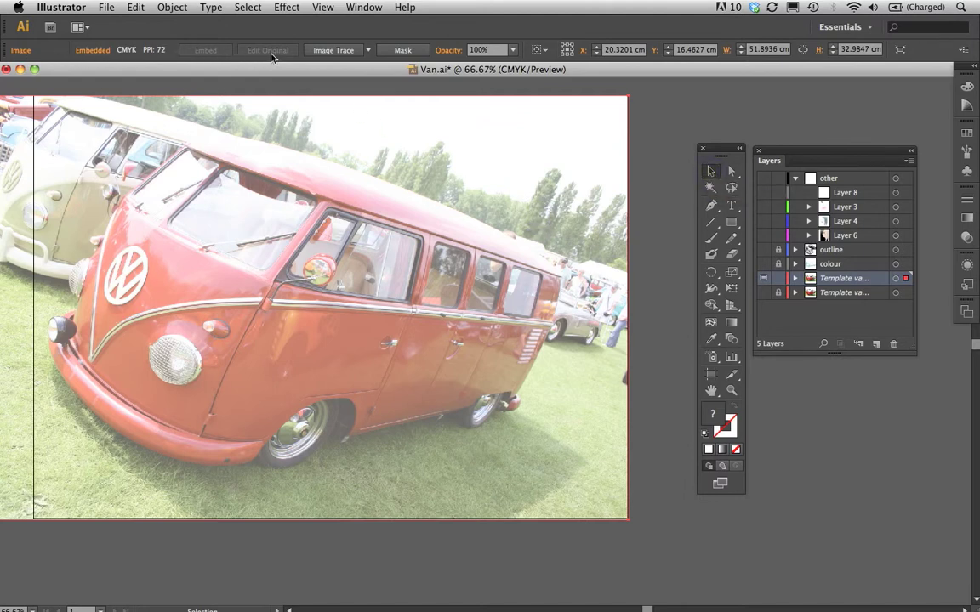
click(369, 52)
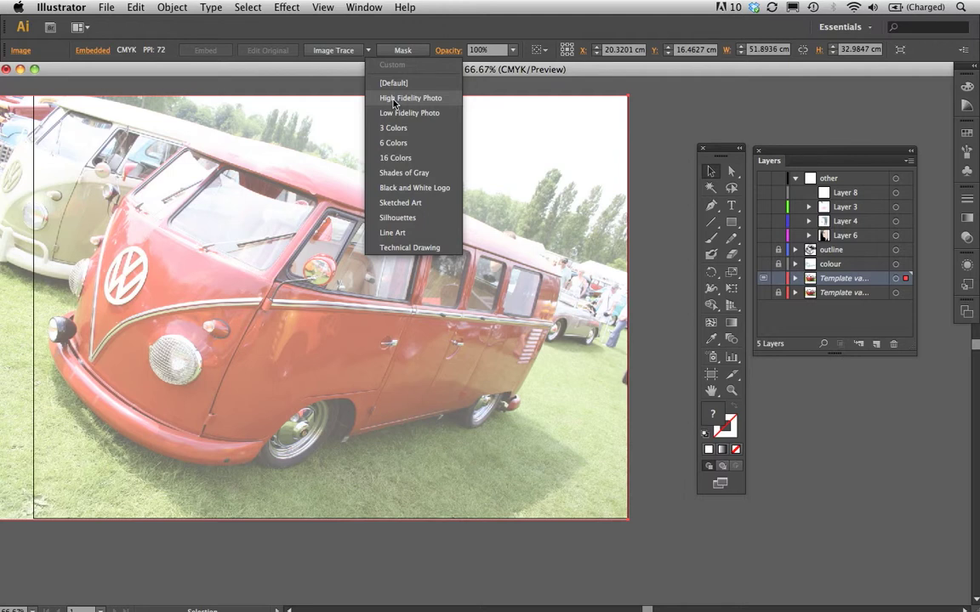
click(394, 143)
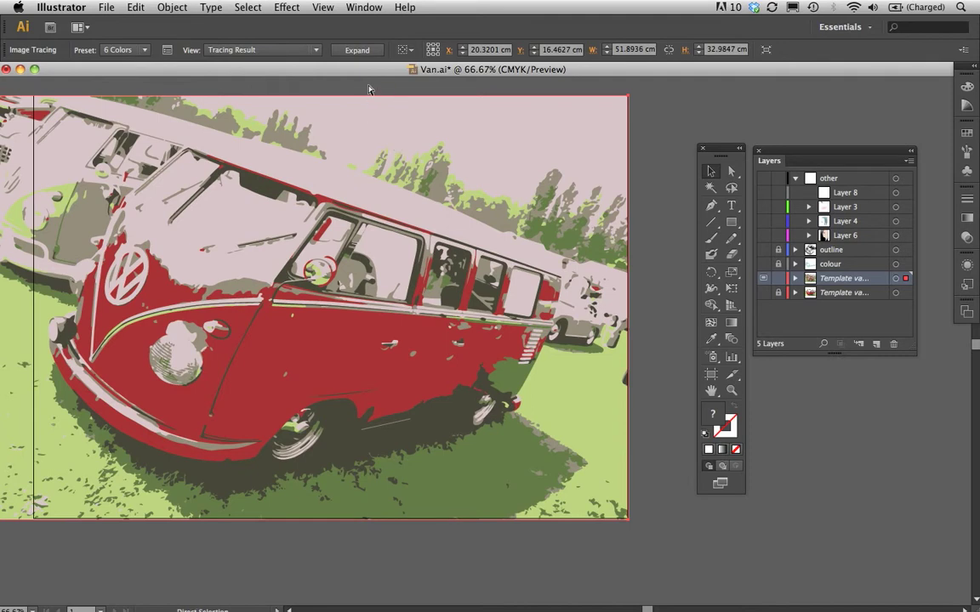
key(super+z)
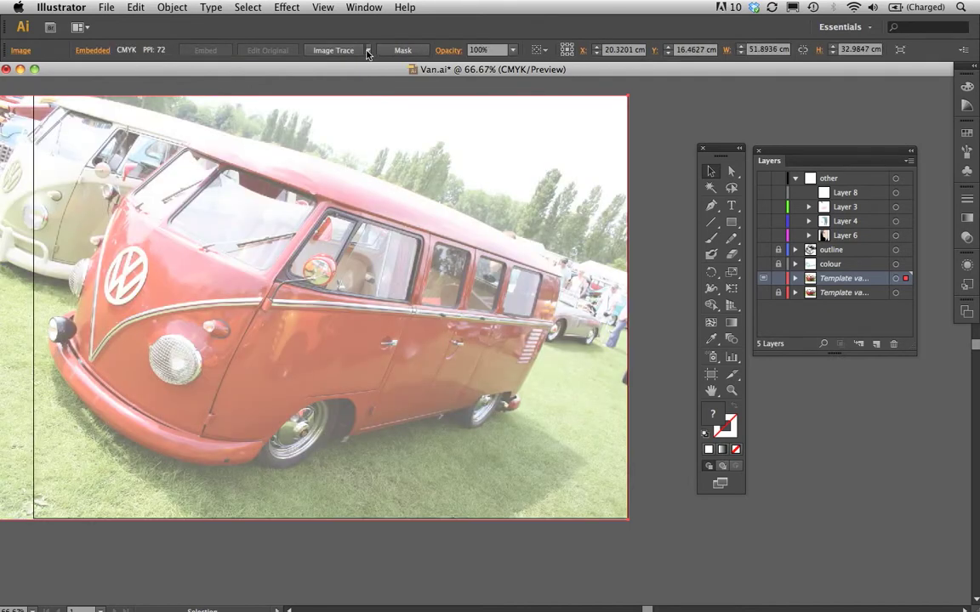
- Trace the van photo with the Black and White Logo preset and open the detailed Image Trace settings
click(368, 51)
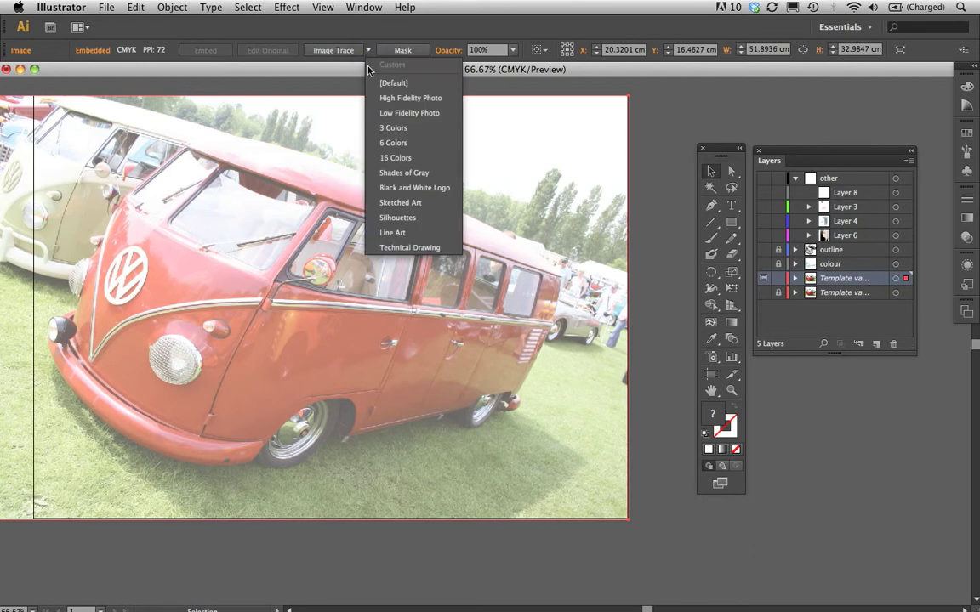
click(398, 188)
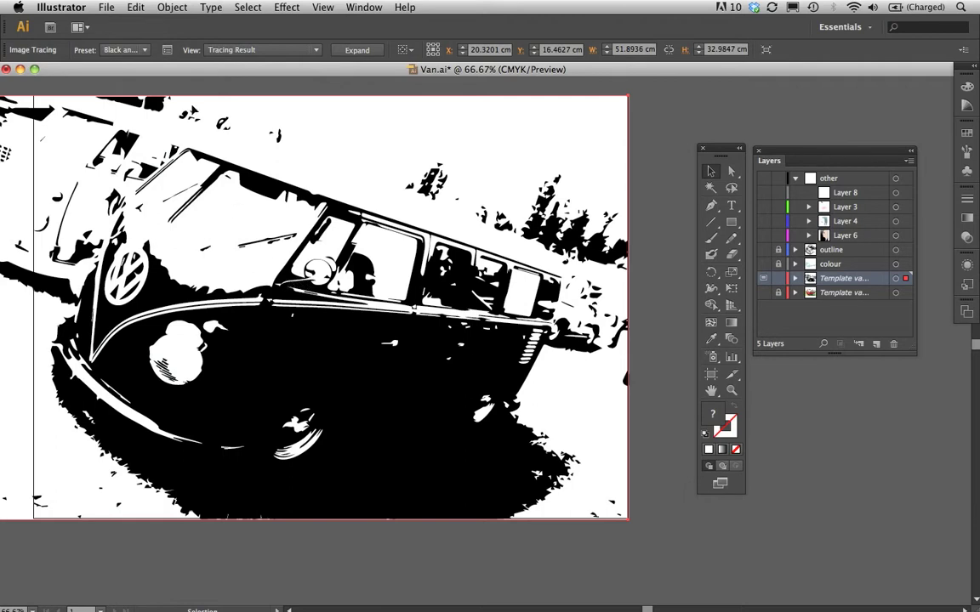
click(167, 54)
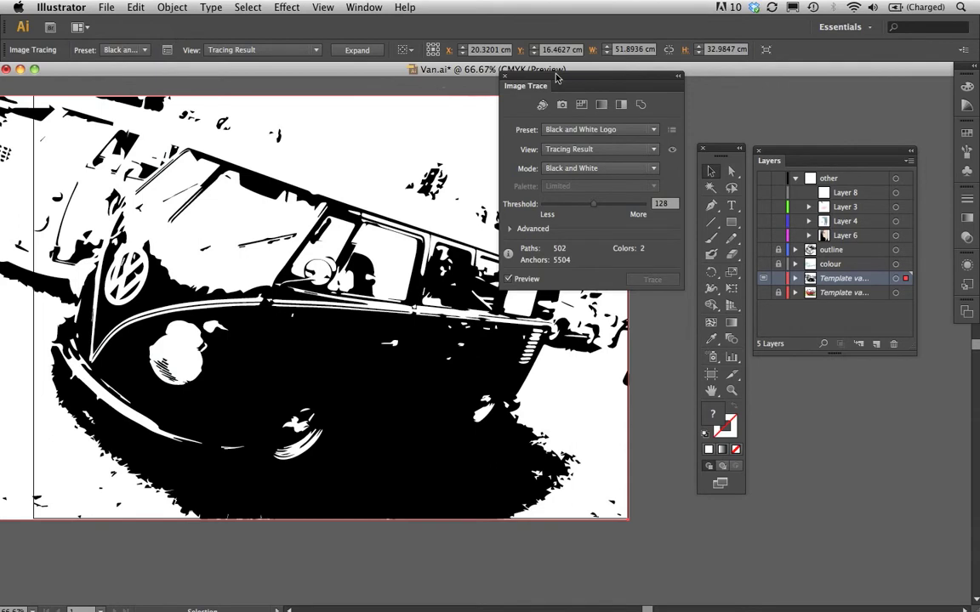
mouse_move(551, 87)
mouse_down()
mouse_move(466, 116)
mouse_move(498, 138)
mouse_move(483, 146)
mouse_move(492, 147)
mouse_up()
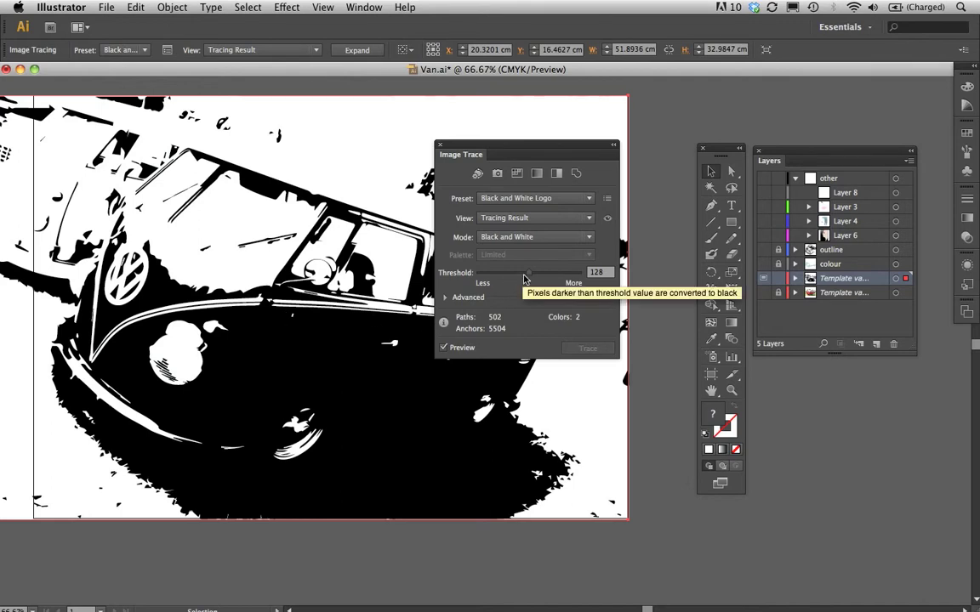
- Try several black-and-white threshold levels for the tracing and settle on 151
drag(528, 277, 568, 281)
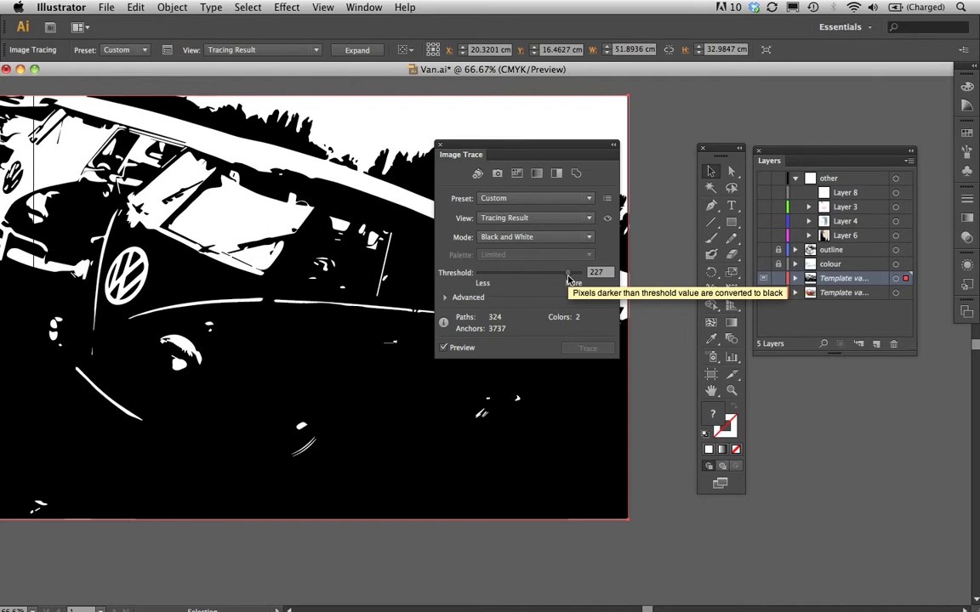
drag(568, 280, 491, 275)
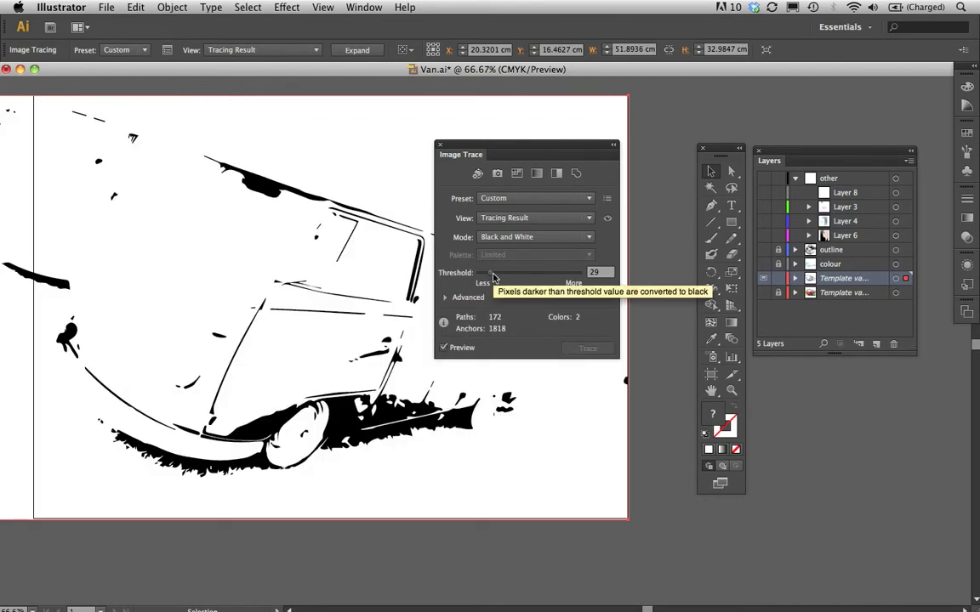
drag(490, 273, 520, 273)
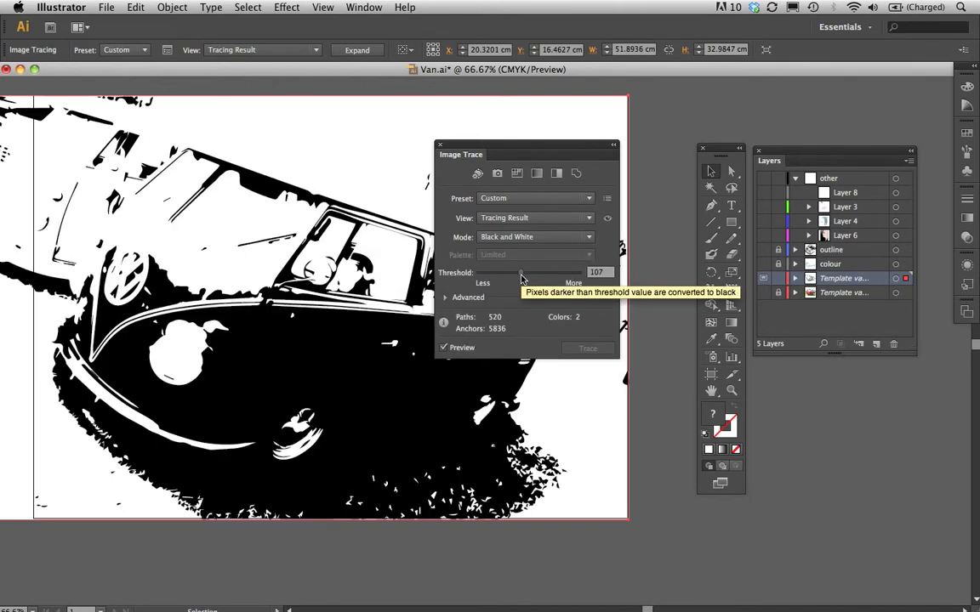
drag(521, 275, 524, 274)
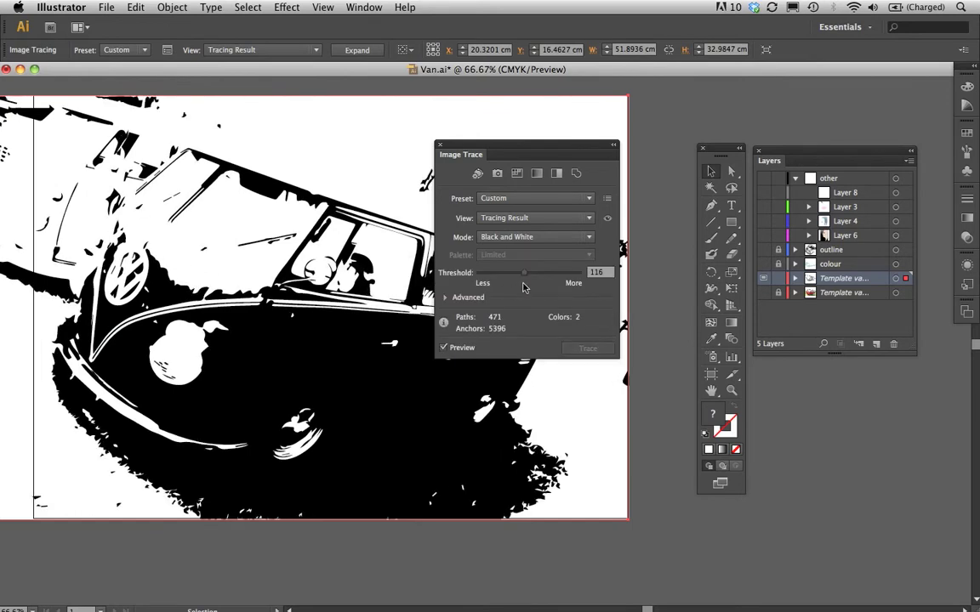
drag(524, 273, 538, 279)
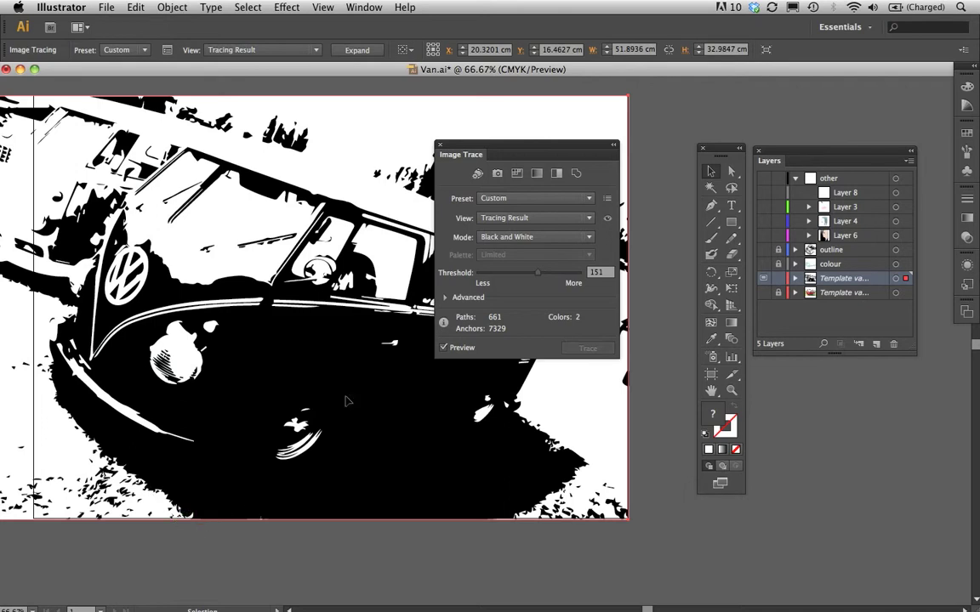
- In the advanced tracing settings, set the path fitting to 20% and the corner emphasis to 10%
click(446, 298)
drag(501, 149, 501, 84)
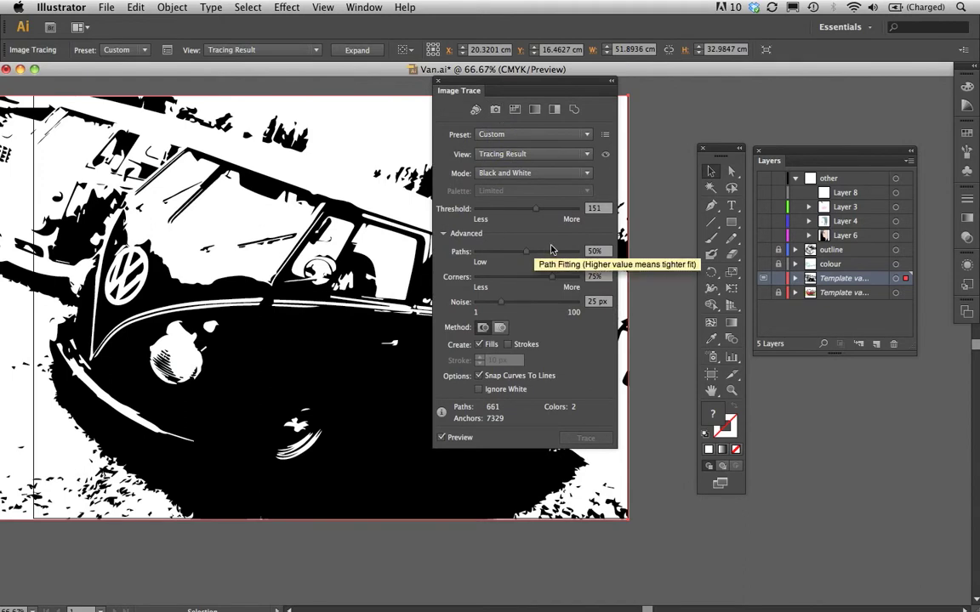
drag(527, 252, 553, 257)
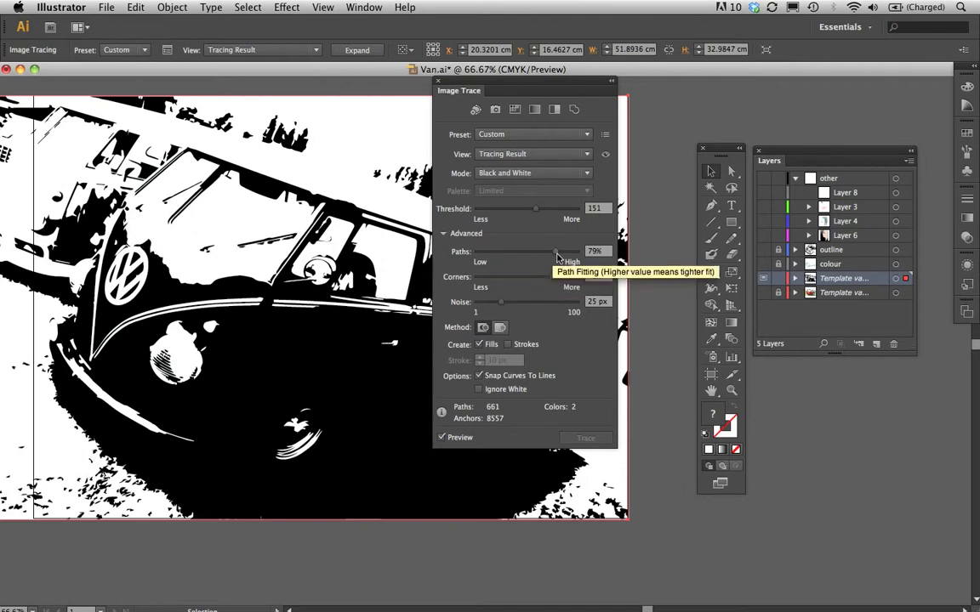
drag(557, 257, 496, 254)
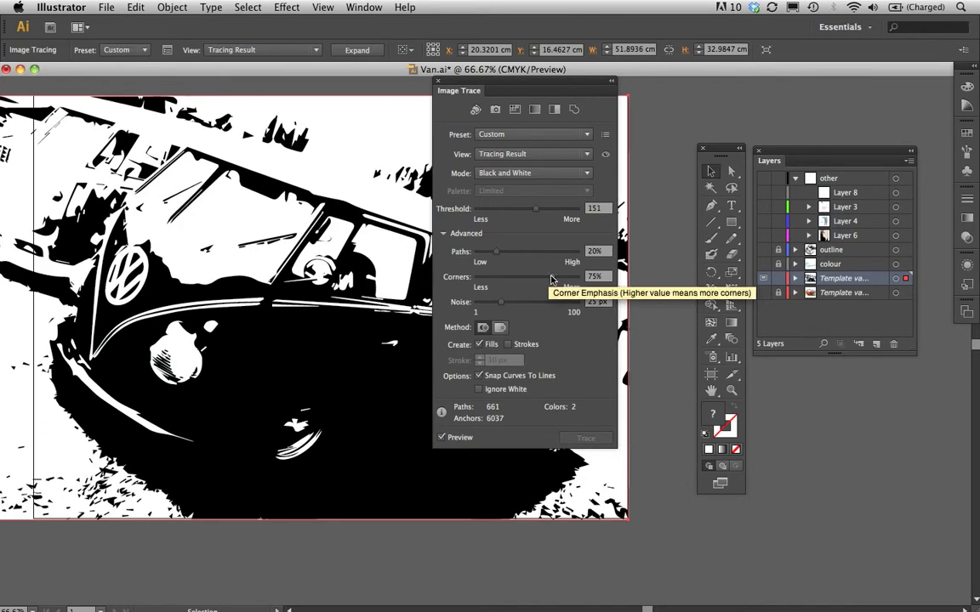
drag(553, 277, 488, 281)
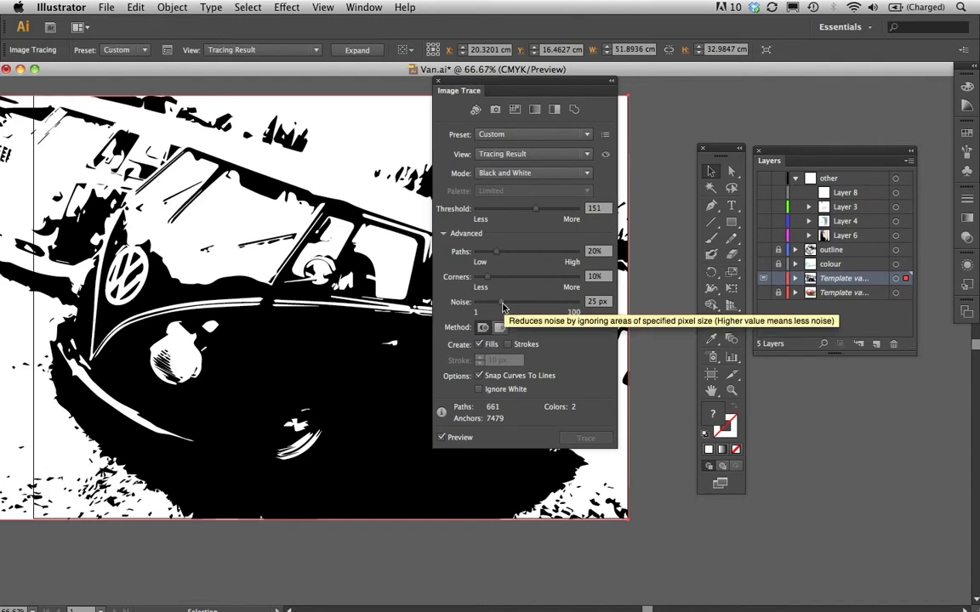
- Set the tracing noise to 66 px, turn on Ignore White, and close the Image Trace settings
drag(502, 303, 483, 306)
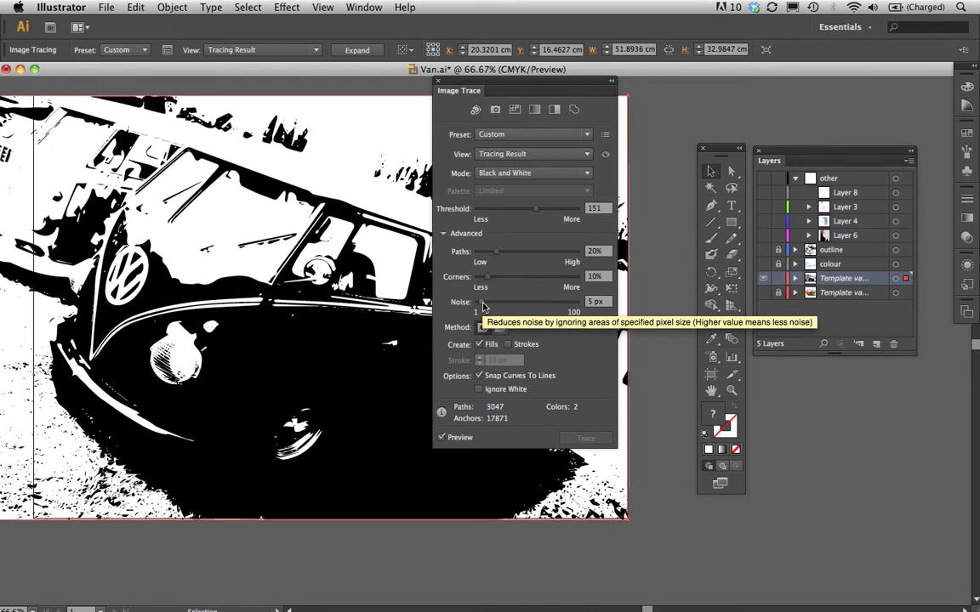
drag(481, 308, 546, 304)
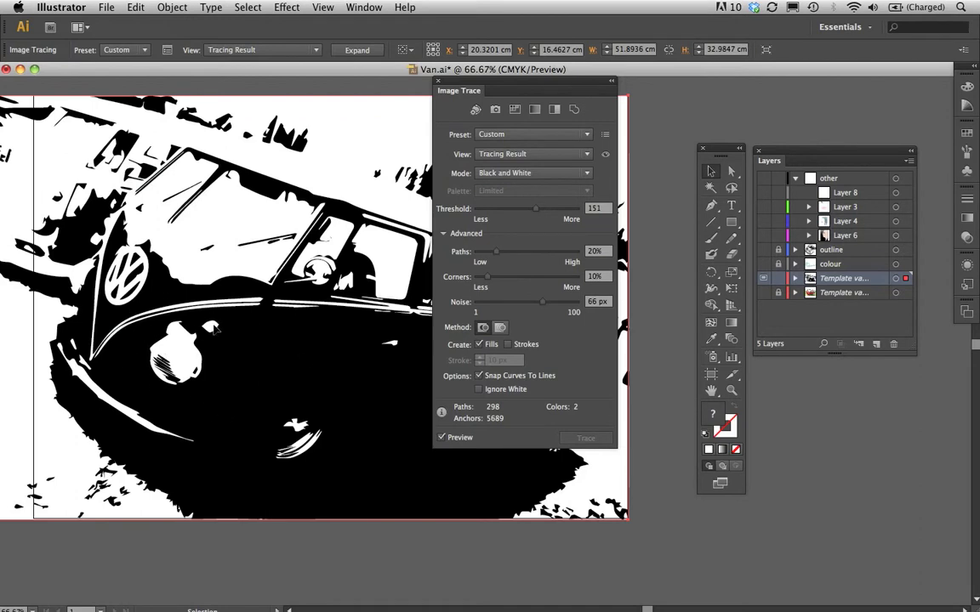
click(479, 390)
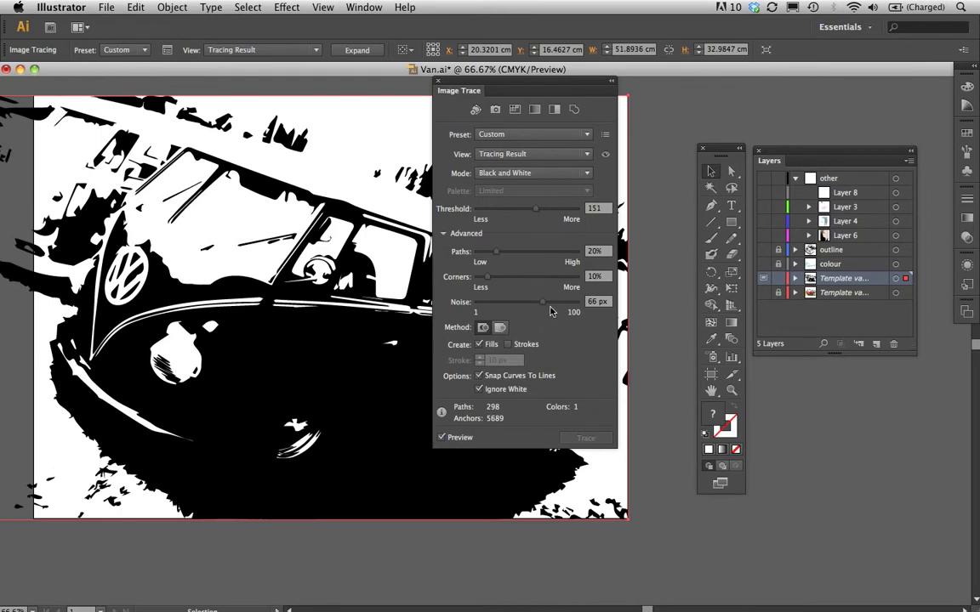
click(437, 82)
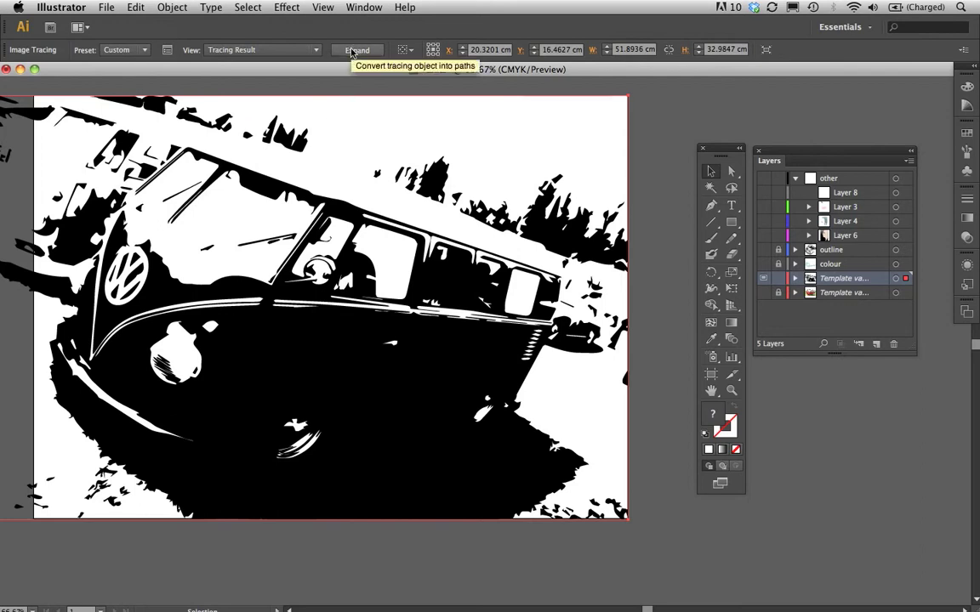
- Expand the van tracing into editable paths and deselect the artwork
click(352, 52)
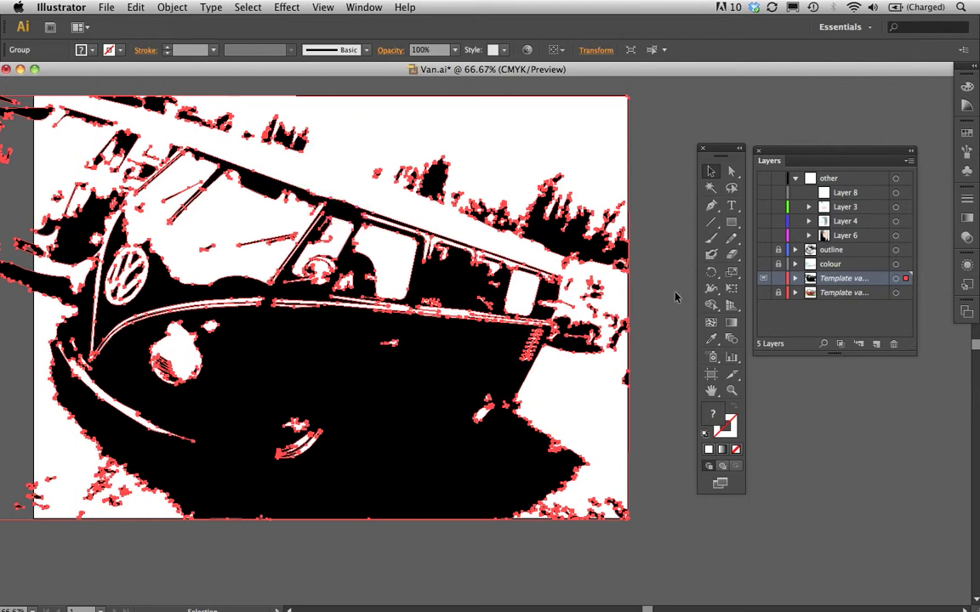
click(733, 172)
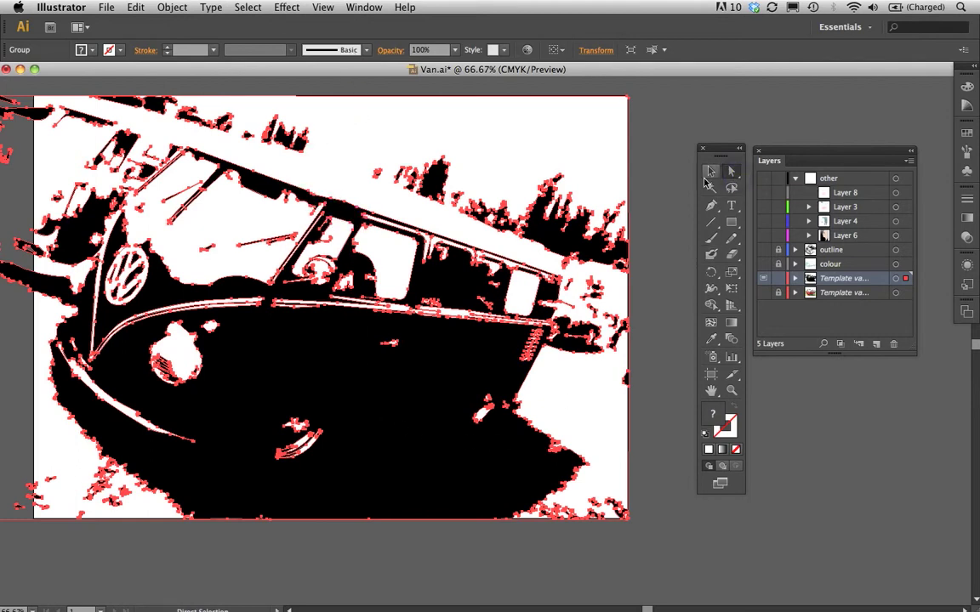
click(644, 261)
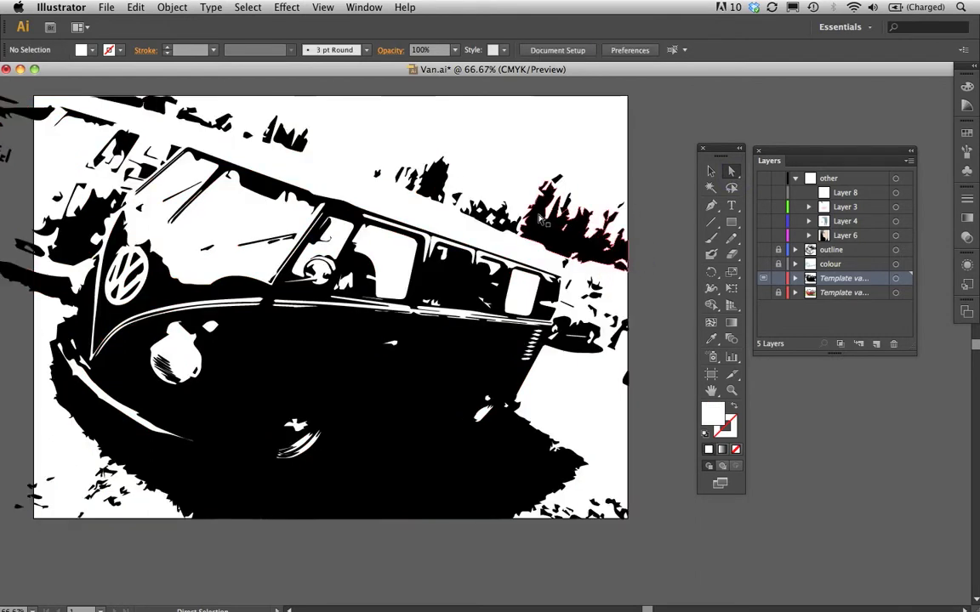
- Select the black tree silhouette behind the rear of the van with the Direct Selection tool
click(553, 223)
click(553, 223)
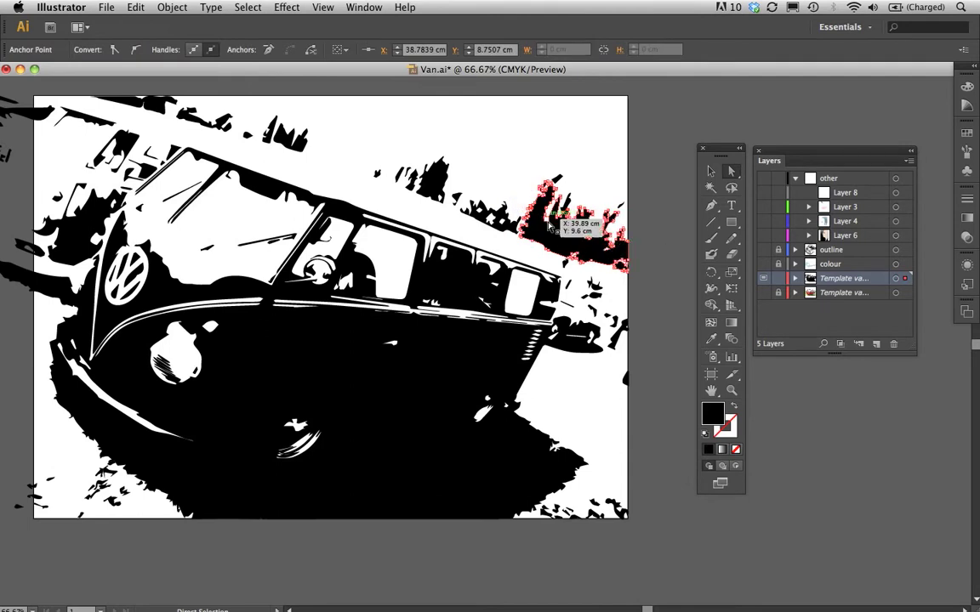
drag(583, 241, 593, 266)
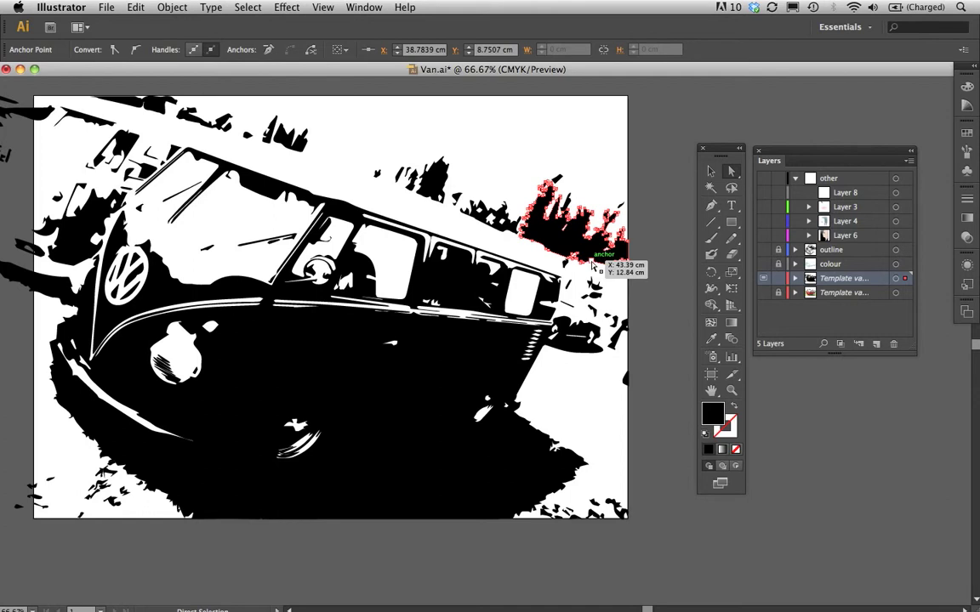
- Delete the black tree silhouette behind the rear of the van
key(Delete)
key(Delete)
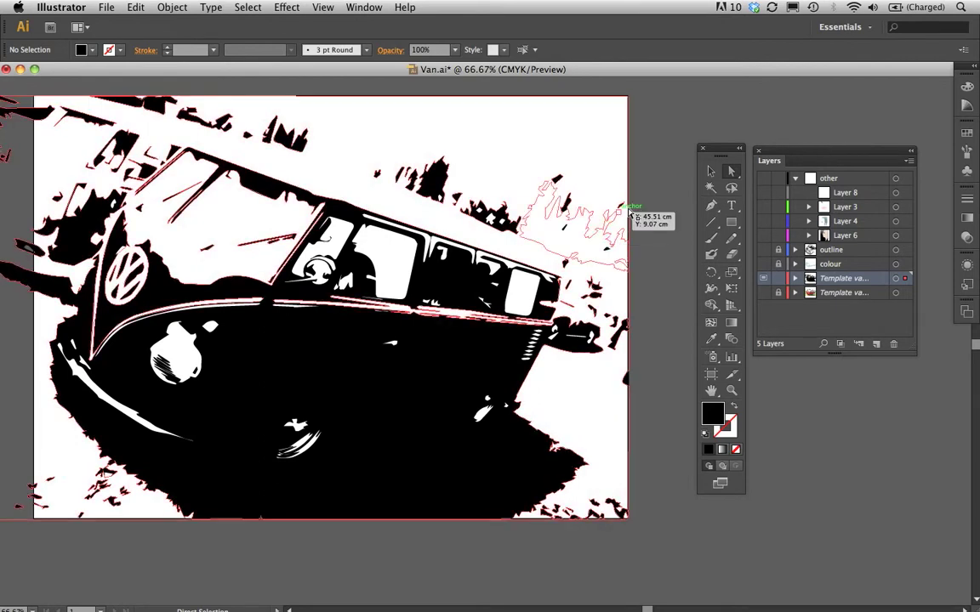
key(super+z)
- Delete the two small black fragments left from the tree and the dark foliage shape just above the van's rear roof
click(557, 177)
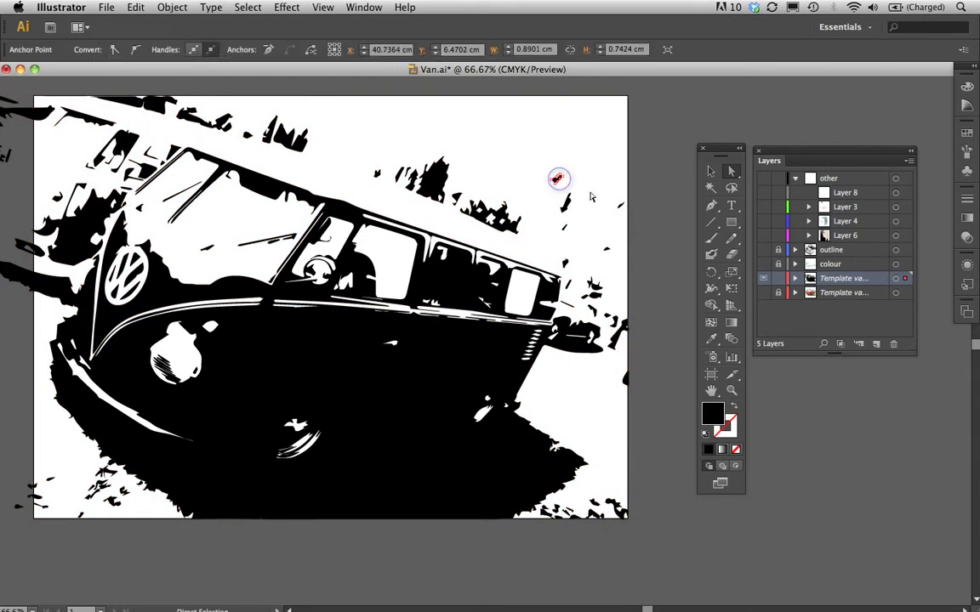
key(Delete)
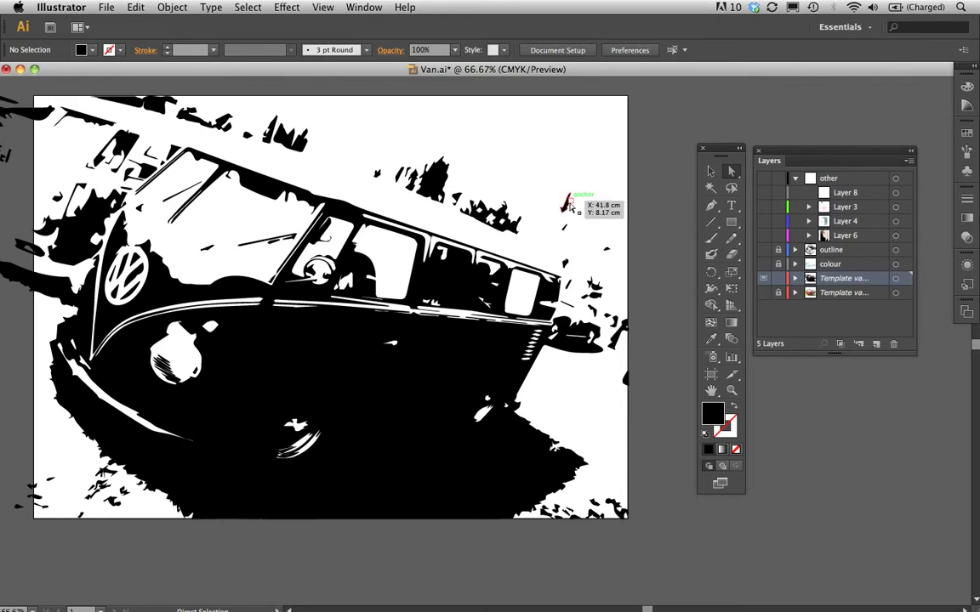
click(565, 205)
key(Delete)
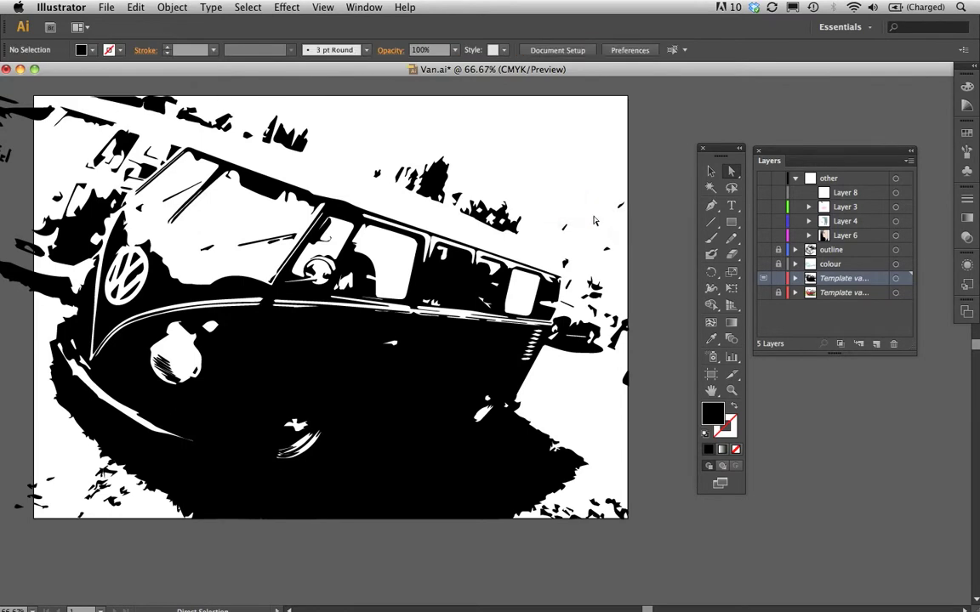
click(485, 211)
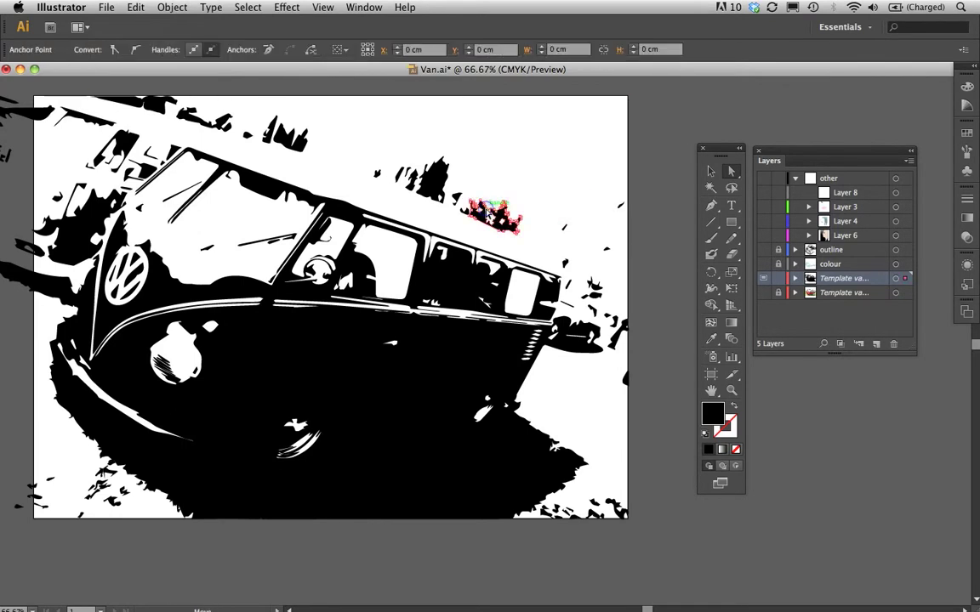
key(Delete)
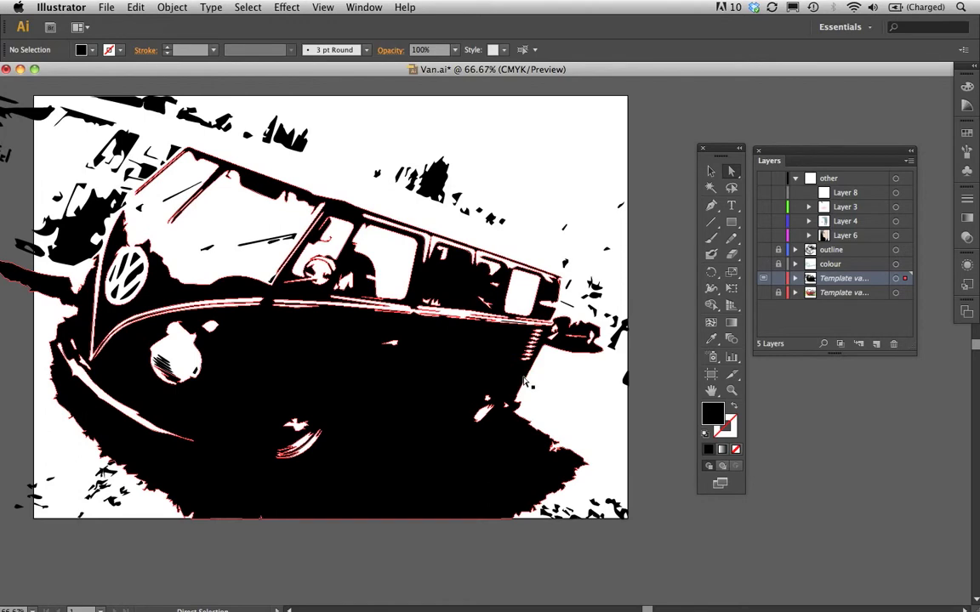
- Recolour the main van compound path with a muted purple from the Color Guide and deselect it
click(524, 382)
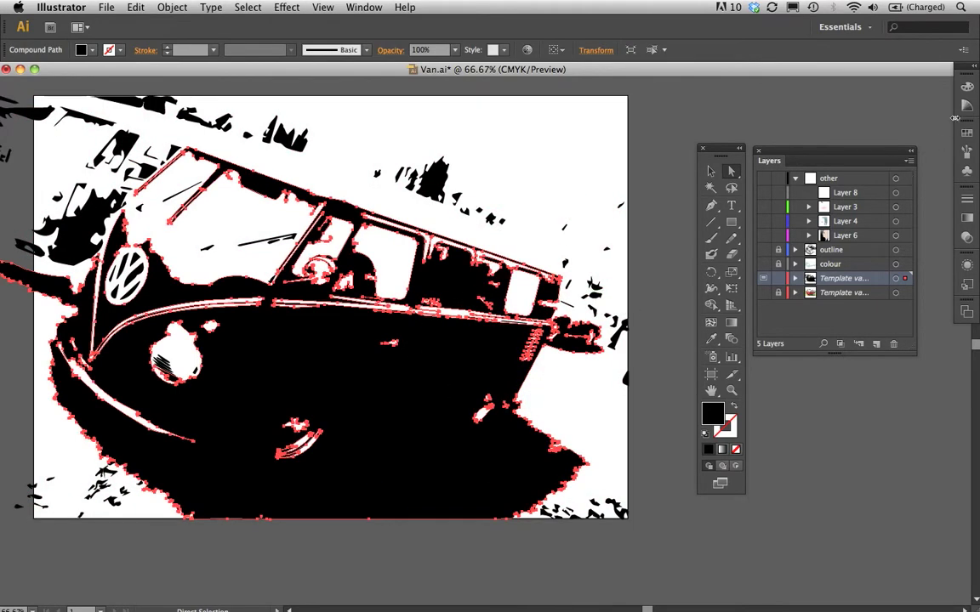
click(965, 137)
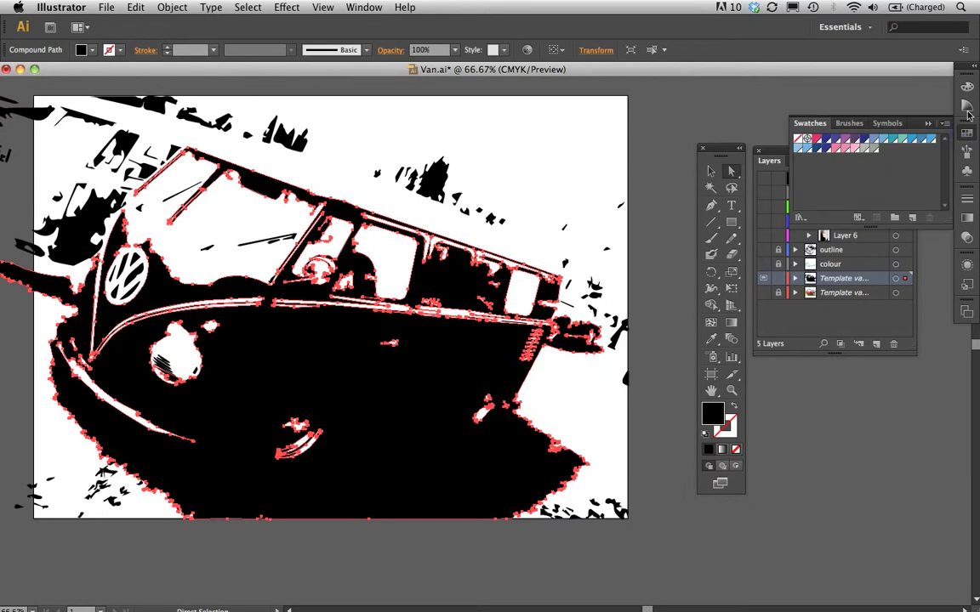
click(967, 104)
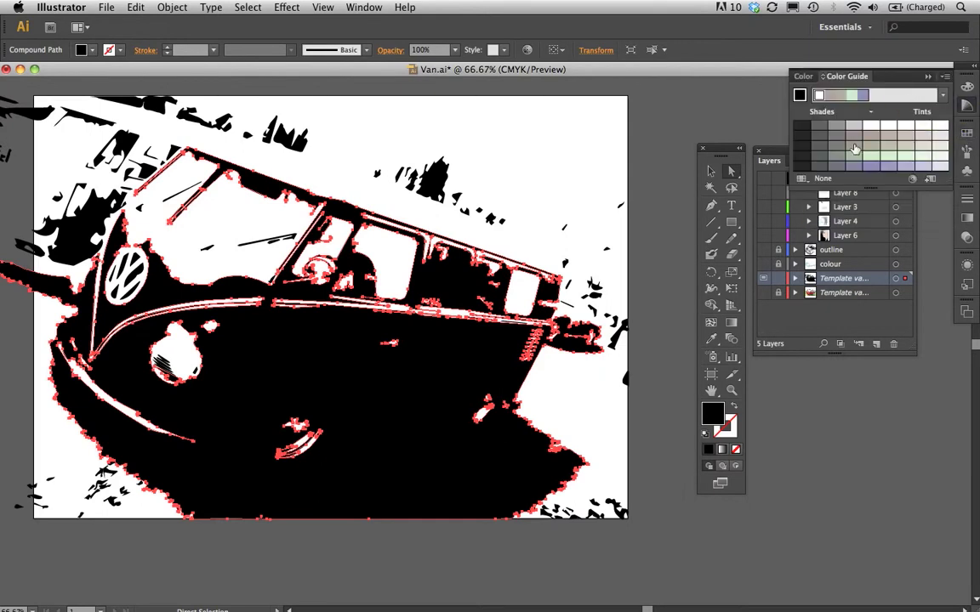
click(870, 168)
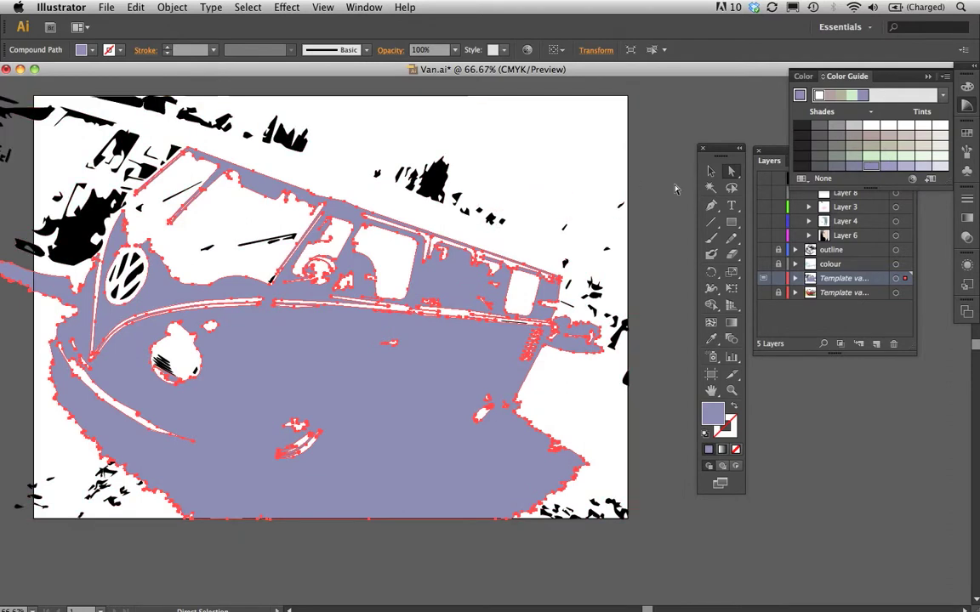
click(668, 155)
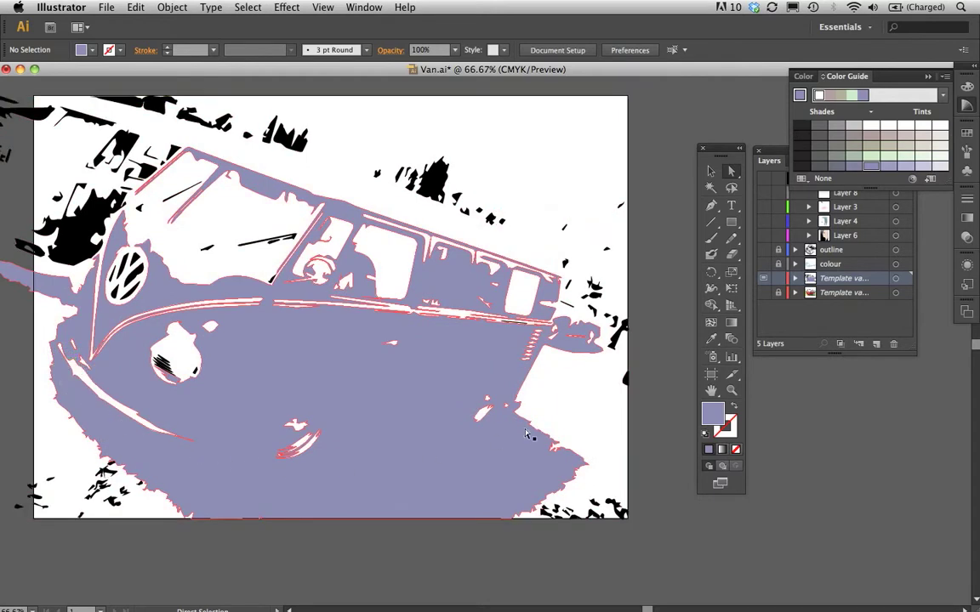
- Cut the van shape's outline with the Scissors tool at the shadow's rear corner and at its lower front edge
scroll(538, 409, down, 3)
scroll(539, 397, down, 1)
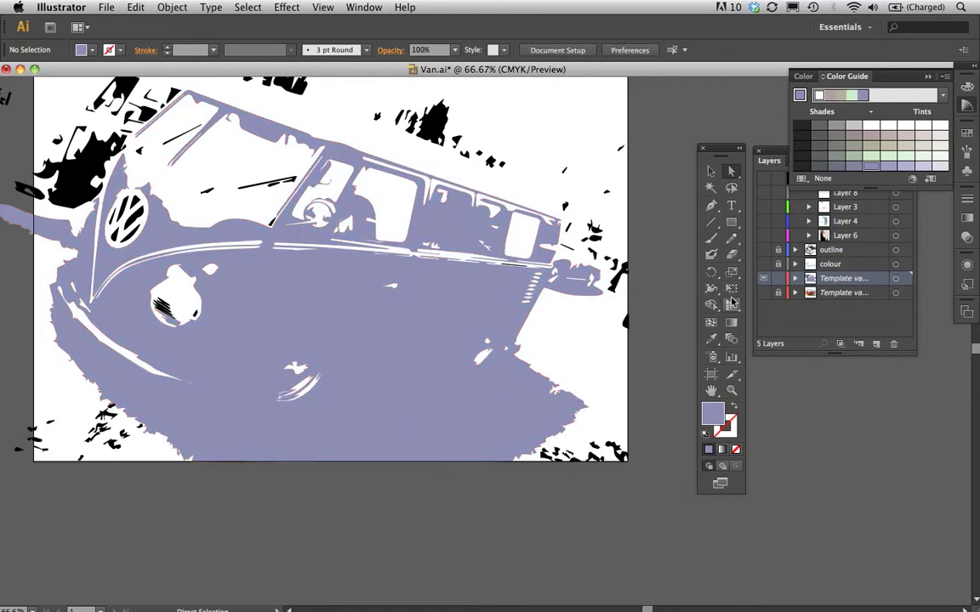
click(734, 256)
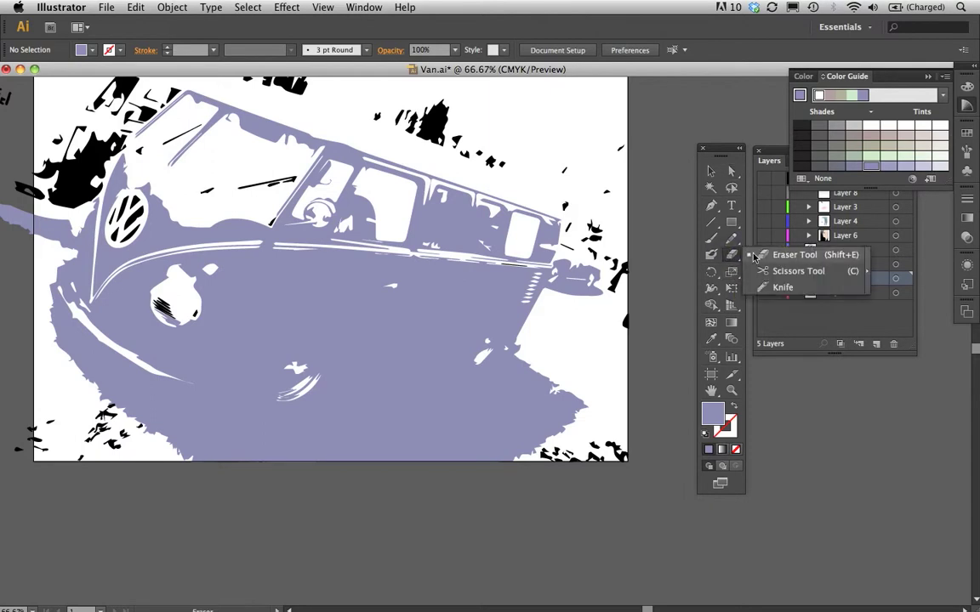
click(772, 270)
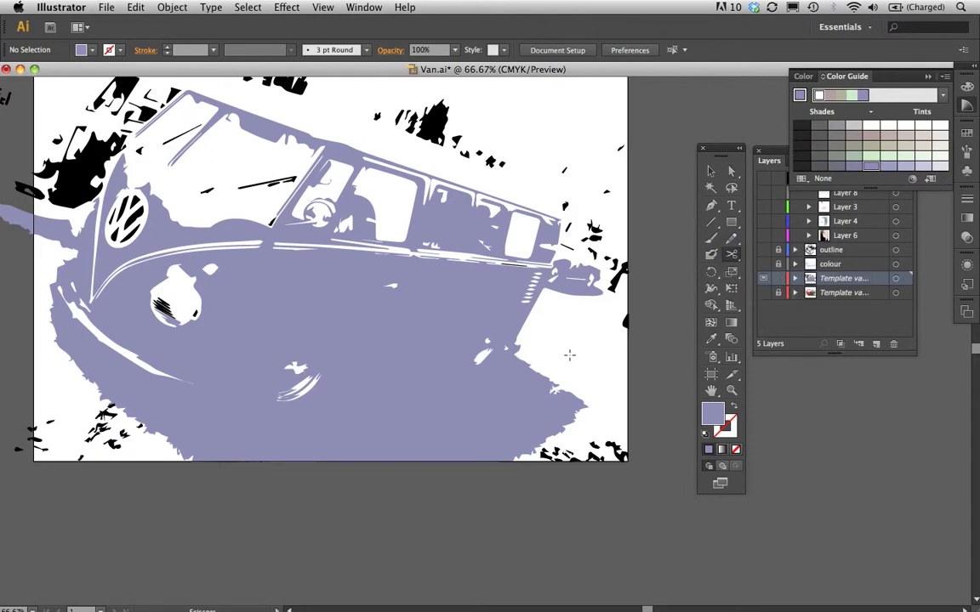
click(531, 376)
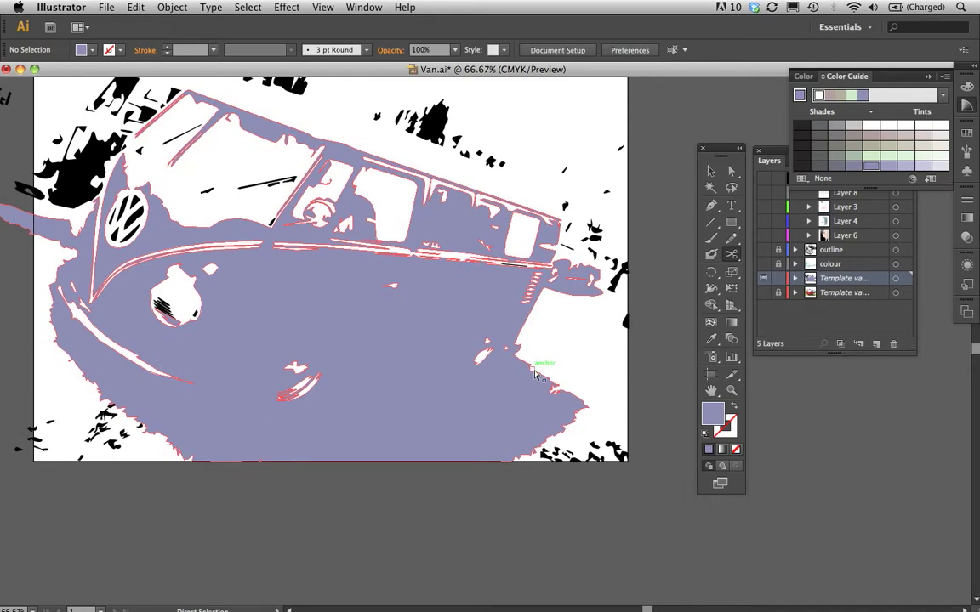
click(533, 374)
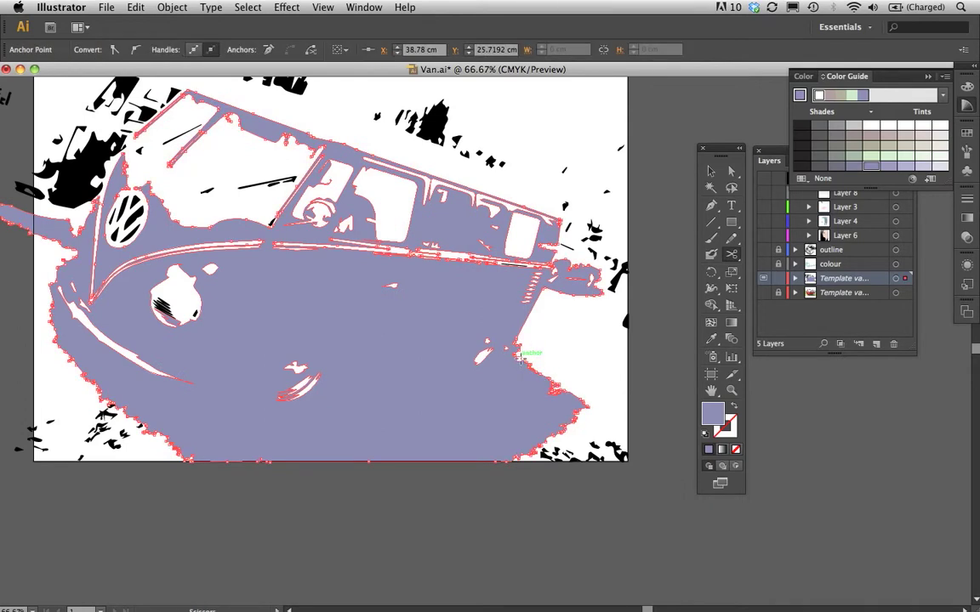
click(521, 358)
click(180, 443)
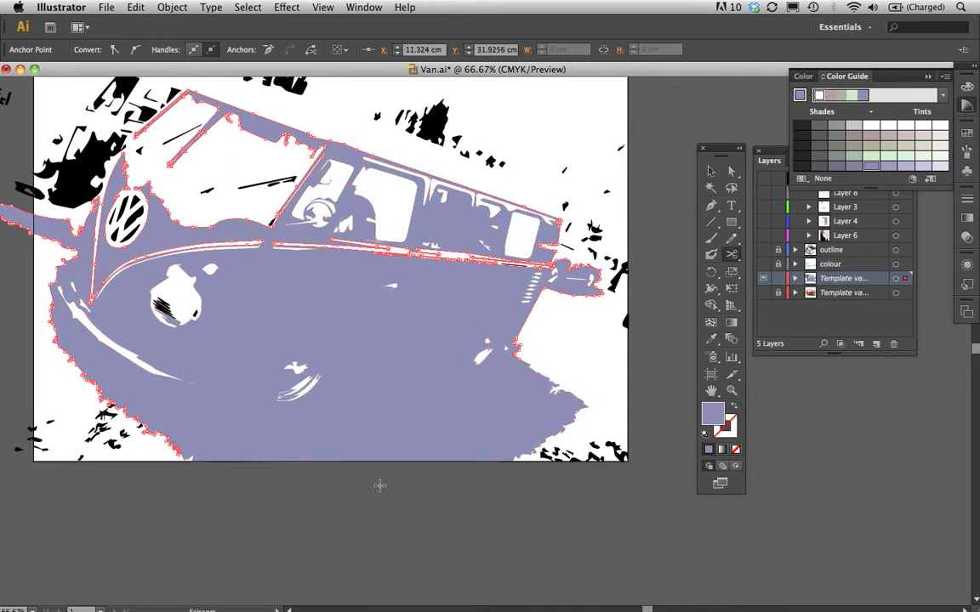
- Delete the ground shadow segment between the two Scissors cuts
key(a)
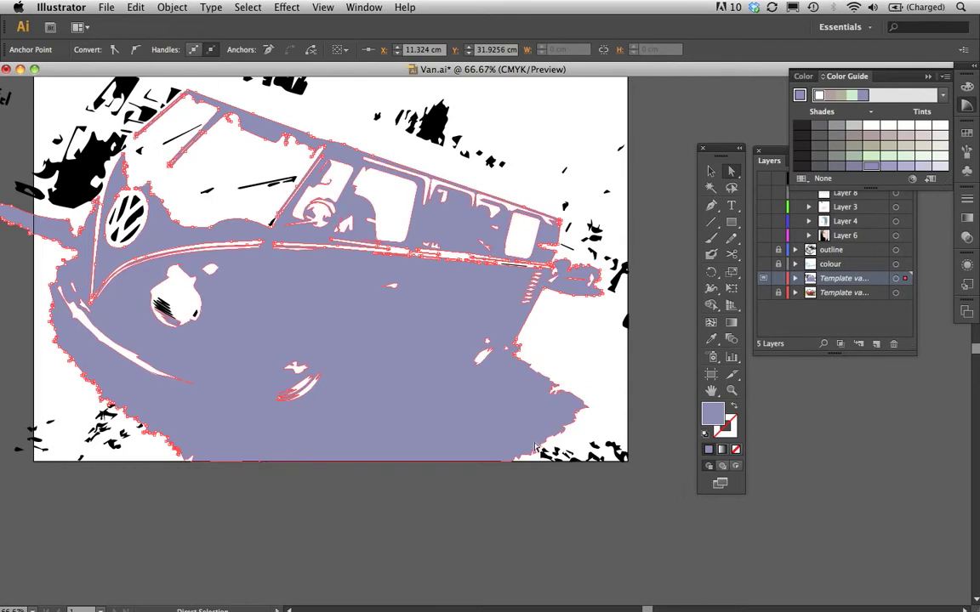
click(534, 447)
key(Delete)
key(Delete)
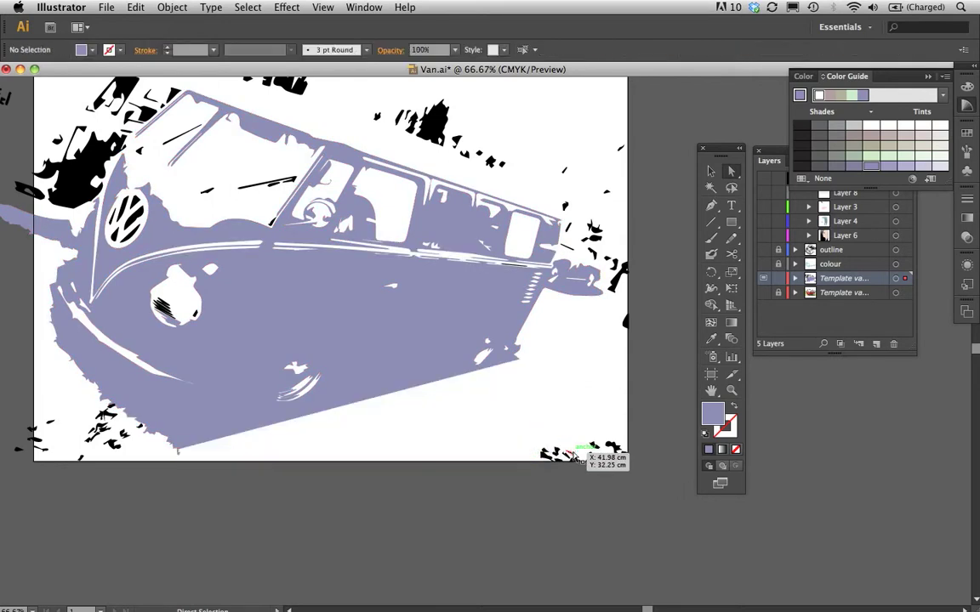
- Undo the shadow deletion and the Scissors cuts, then deselect the van shape
key(super+z)
key(super+z)
key(super+z)
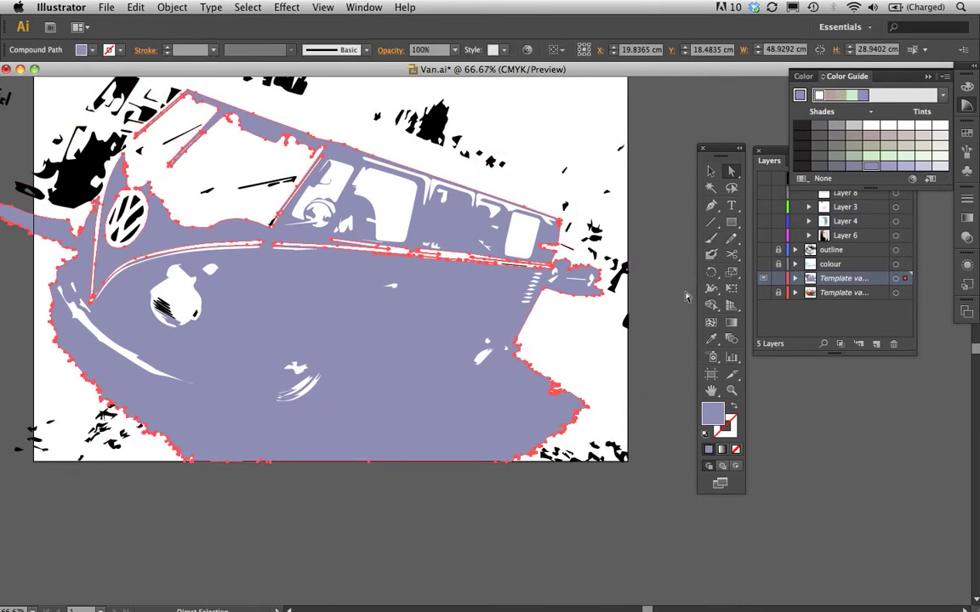
click(629, 349)
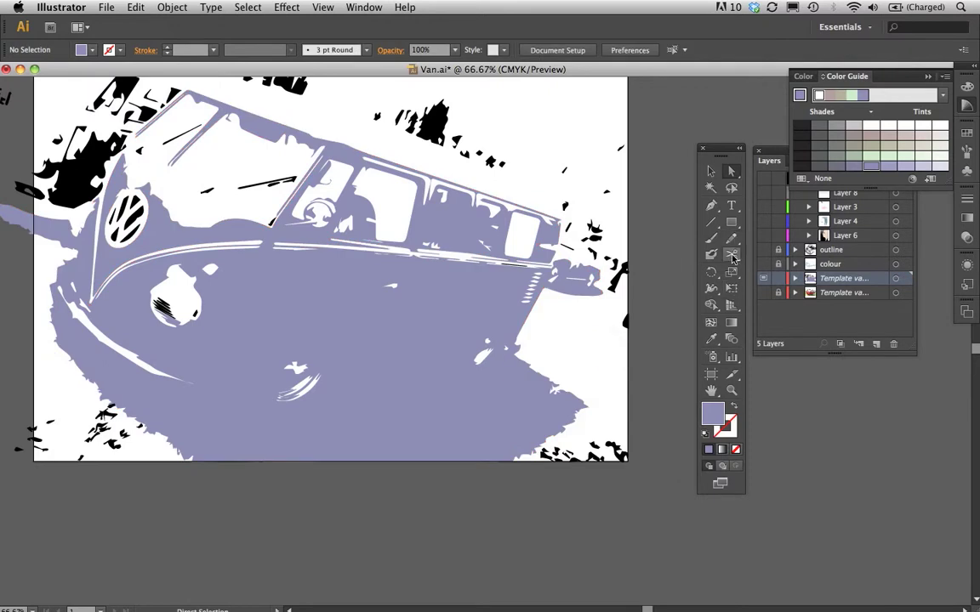
- Slice the ground shadow off beneath the van with a freehand Knife cut and delete the severed lower piece
click(732, 254)
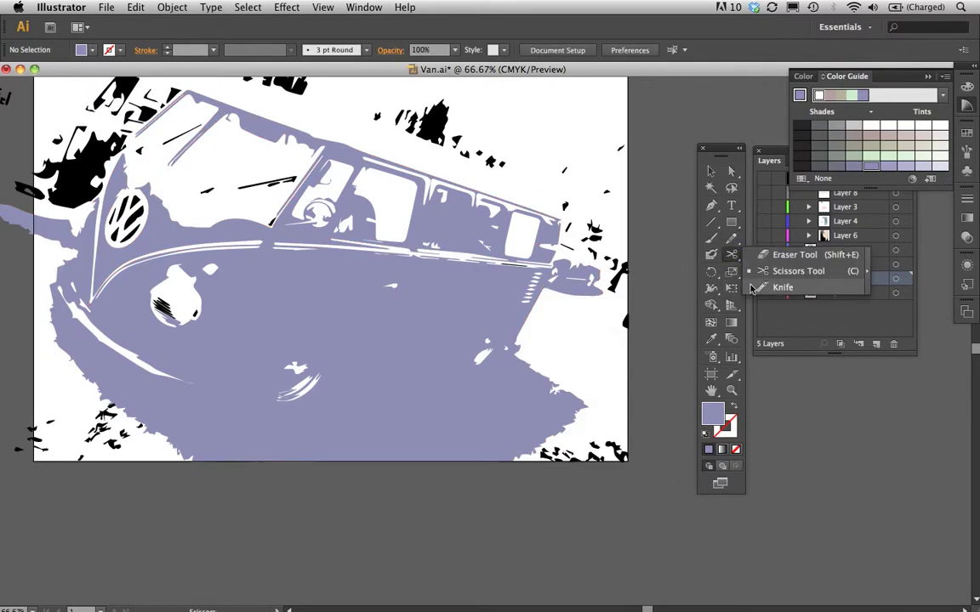
click(780, 288)
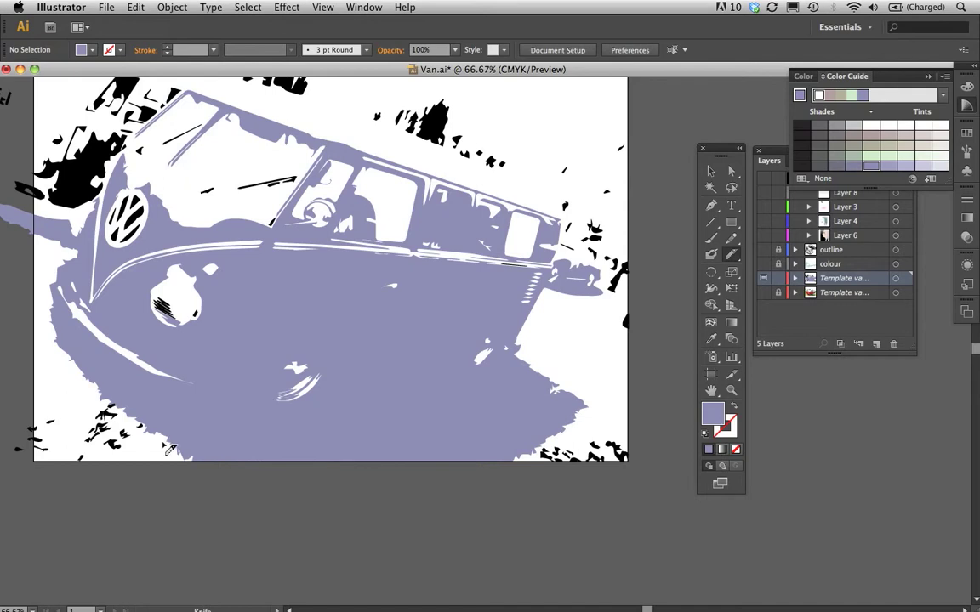
mouse_move(169, 446)
mouse_down()
mouse_move(212, 451)
mouse_move(304, 433)
mouse_move(345, 417)
mouse_move(368, 394)
mouse_move(492, 385)
mouse_move(523, 364)
mouse_move(592, 385)
mouse_up()
key(a)
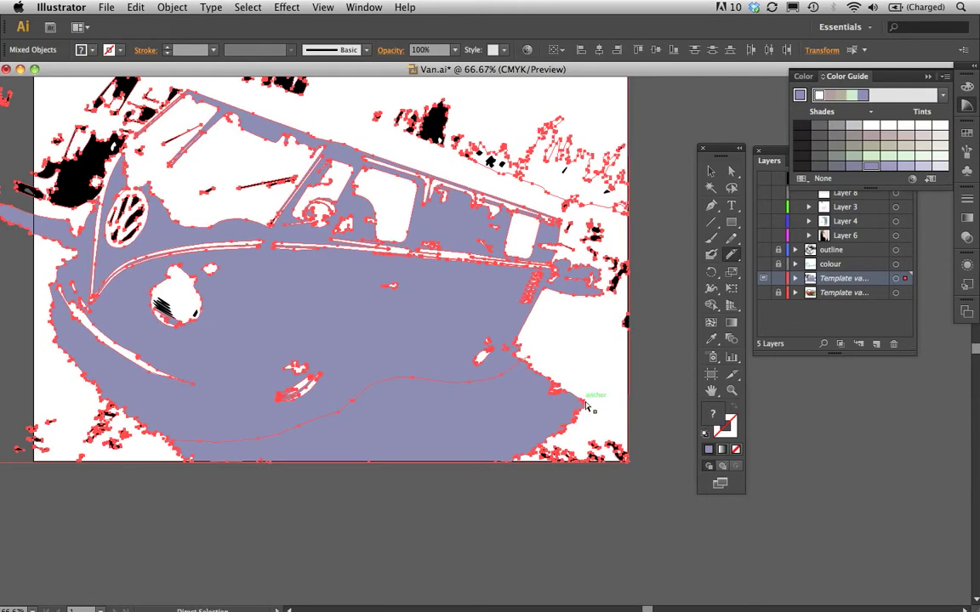
click(643, 420)
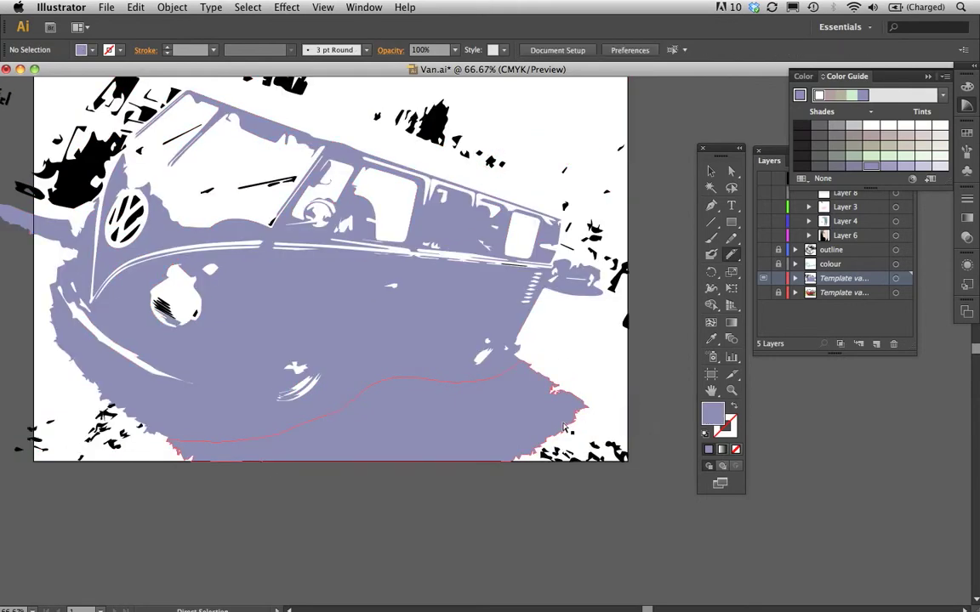
super+click(564, 428)
key(Delete)
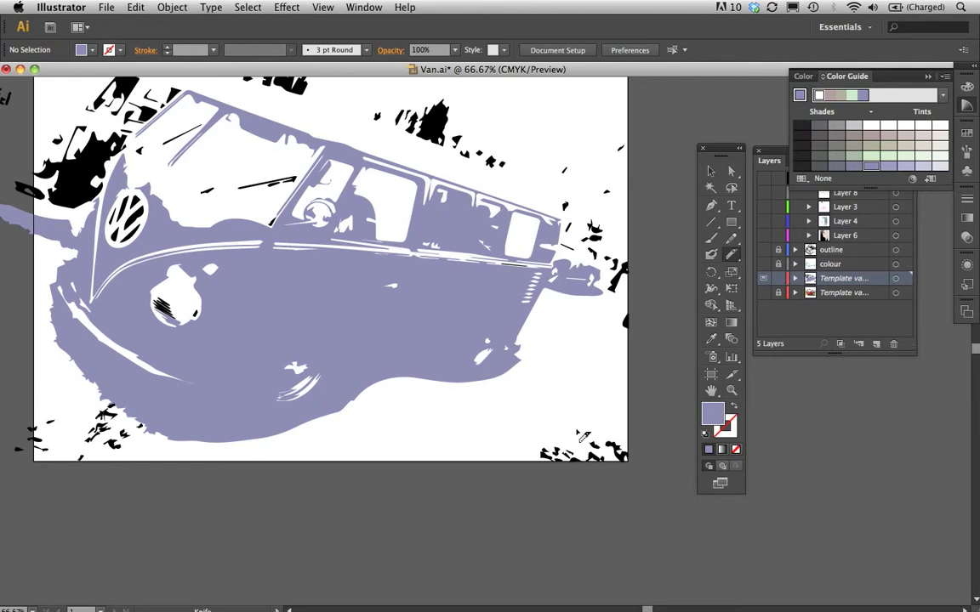
- Try to lasso and delete the scattered black specks on the ground in the artboard's lower-right corner
scroll(377, 387, up, 2)
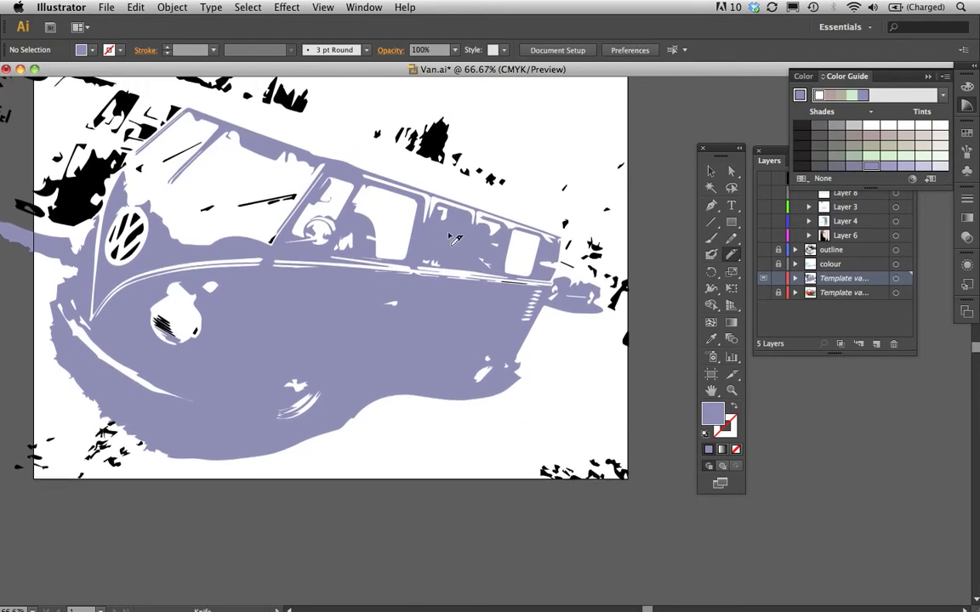
scroll(555, 222, up, 3)
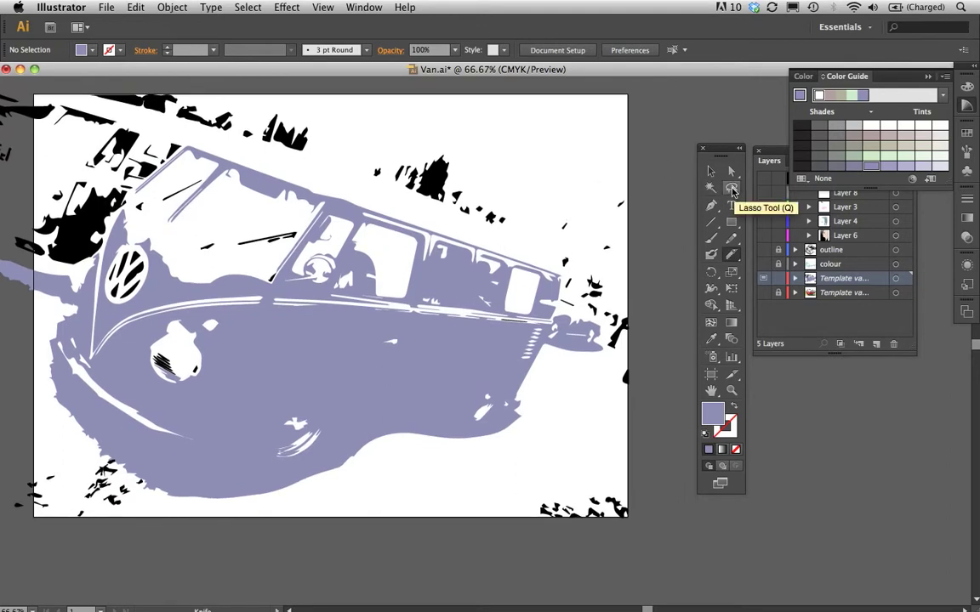
click(731, 189)
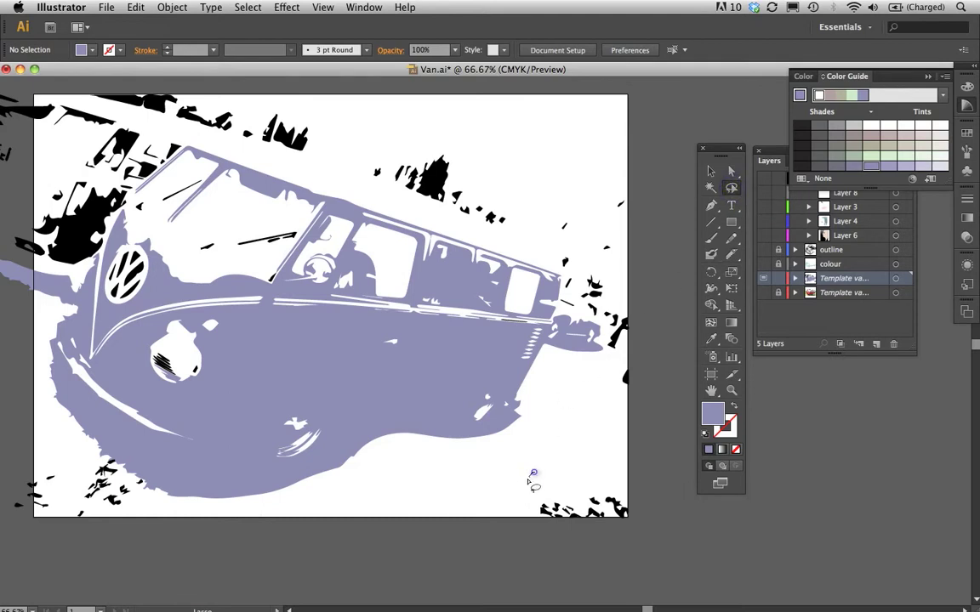
mouse_move(534, 472)
mouse_down()
mouse_move(644, 574)
mouse_move(557, 429)
mouse_move(496, 419)
mouse_move(487, 451)
mouse_move(502, 464)
mouse_up()
key(Delete)
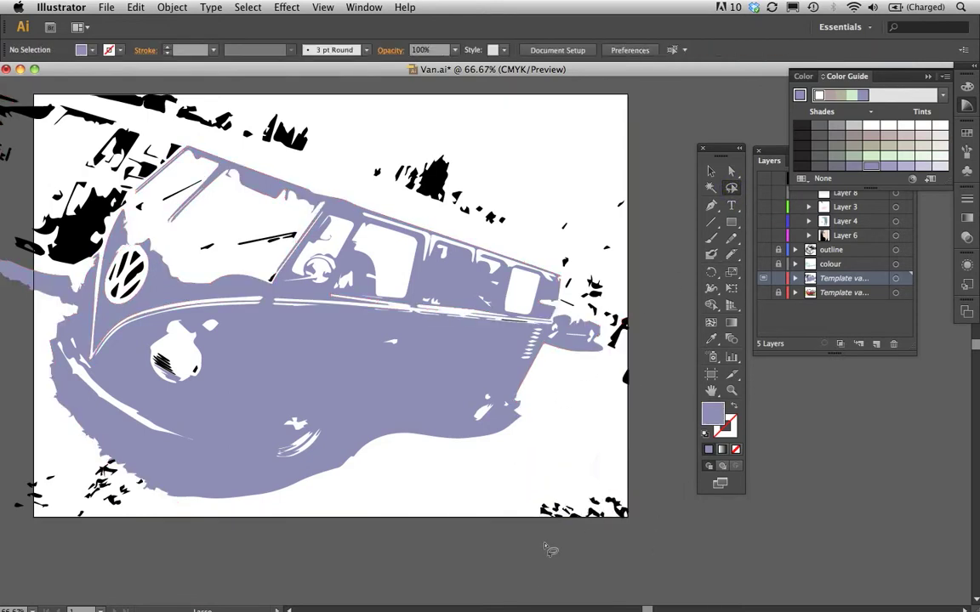